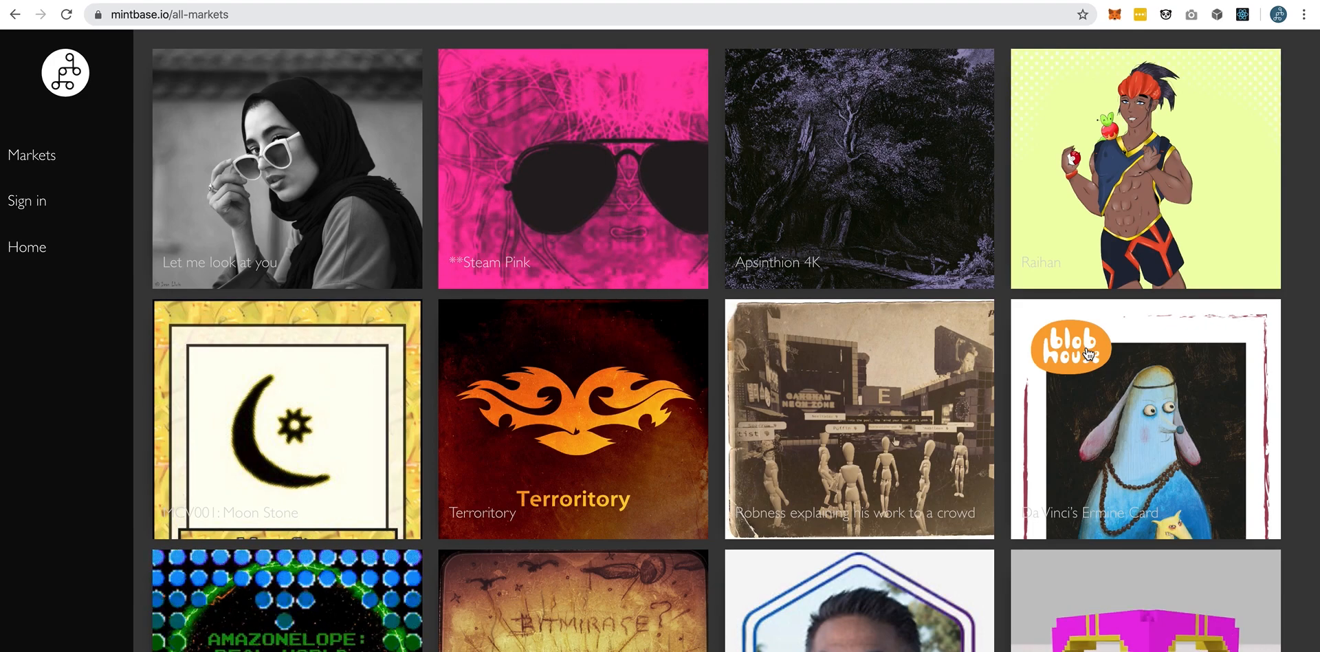
Browse the token listings throughout the all-markets gallery.
scroll(1087, 353, down, 12)
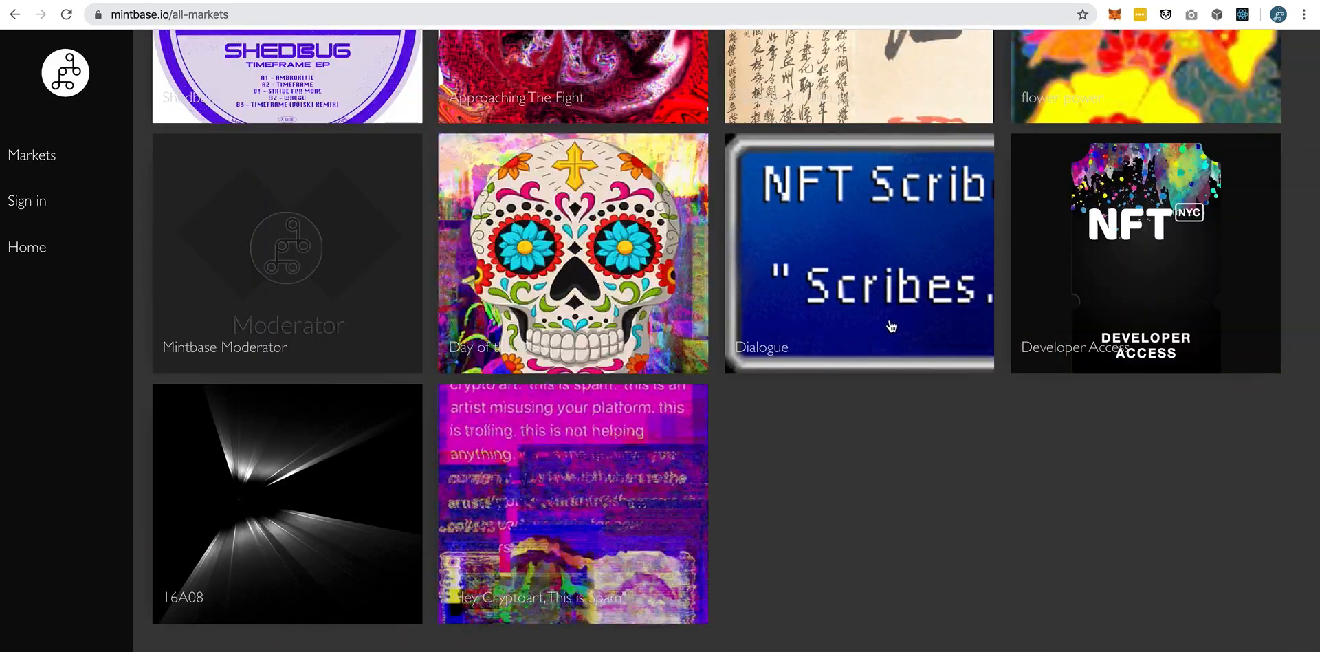
scroll(959, 326, down, 15)
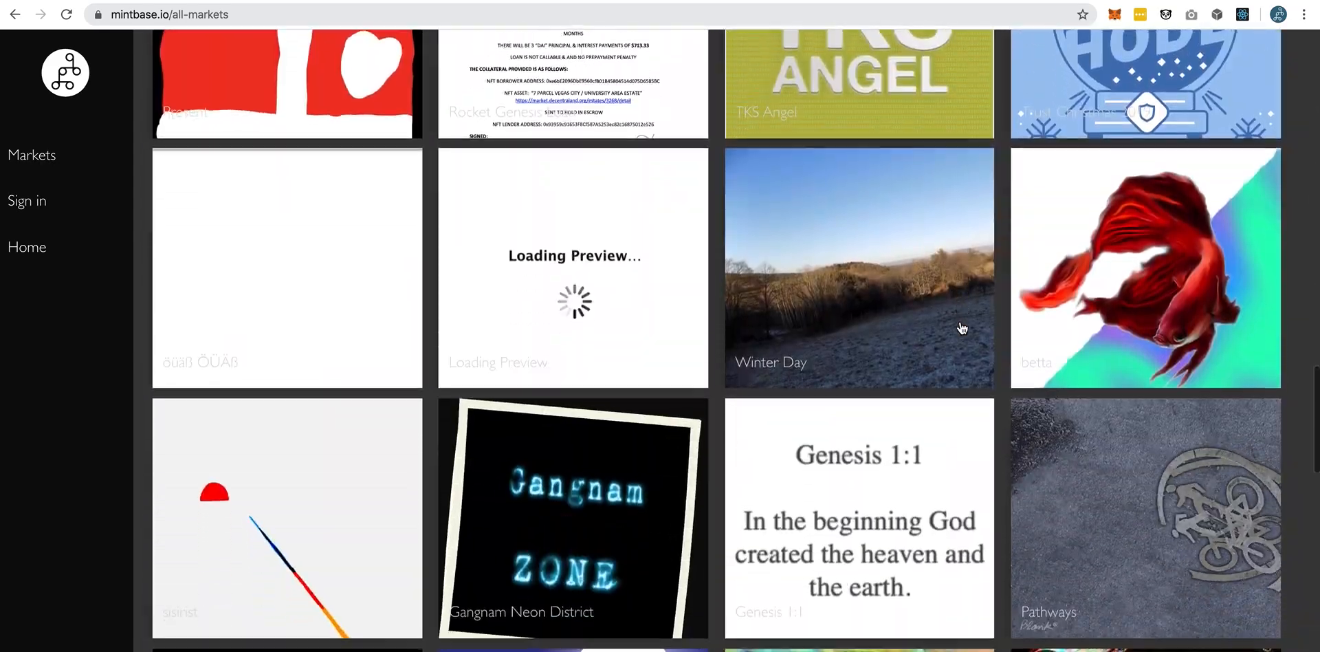
scroll(960, 328, down, 13)
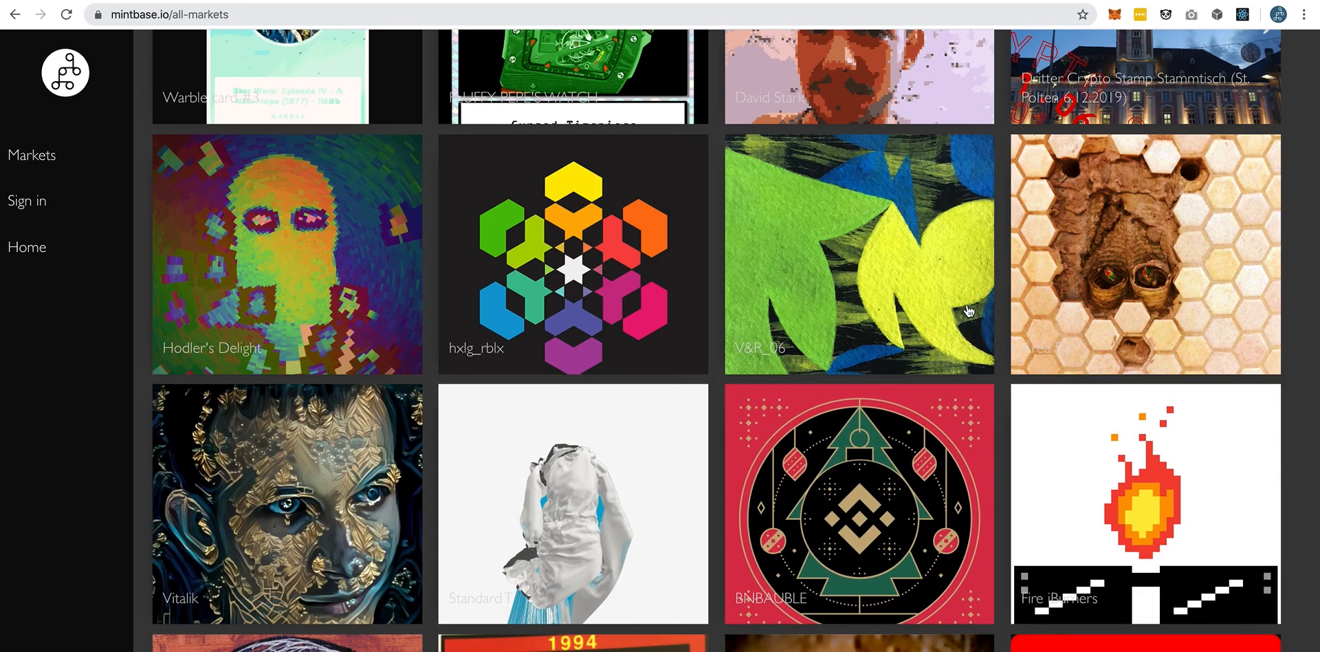
scroll(969, 311, down, 10)
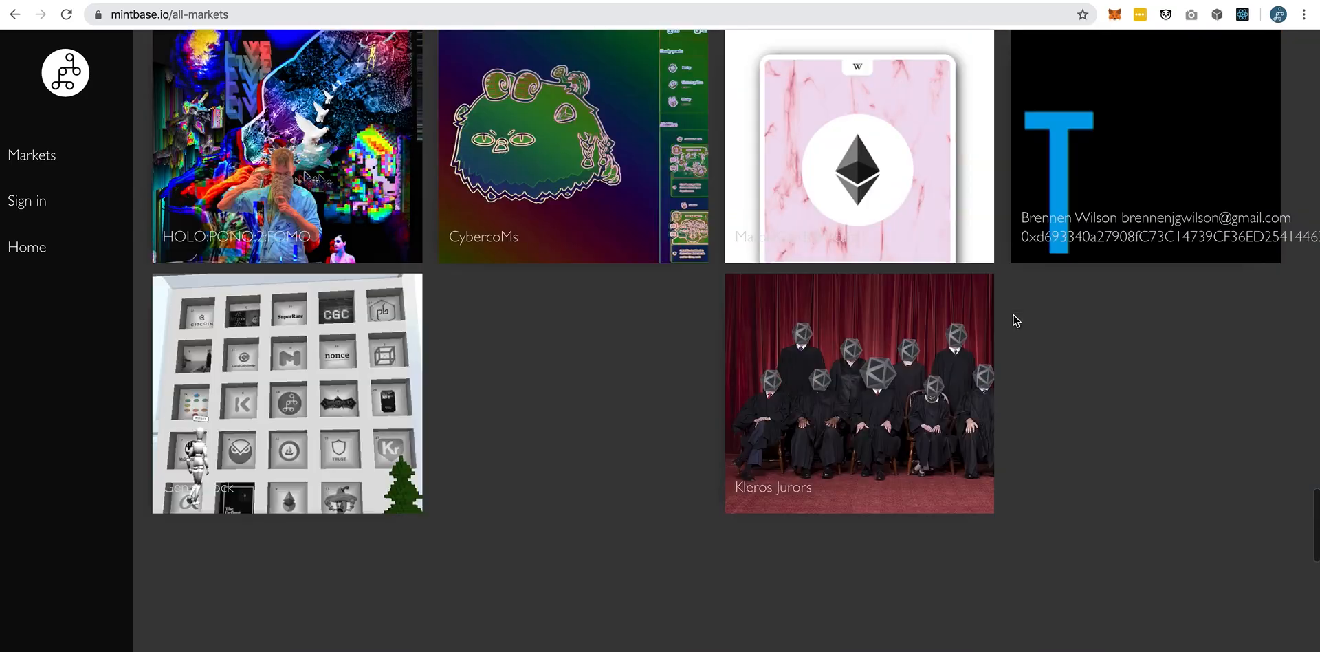
scroll(897, 311, down, 5)
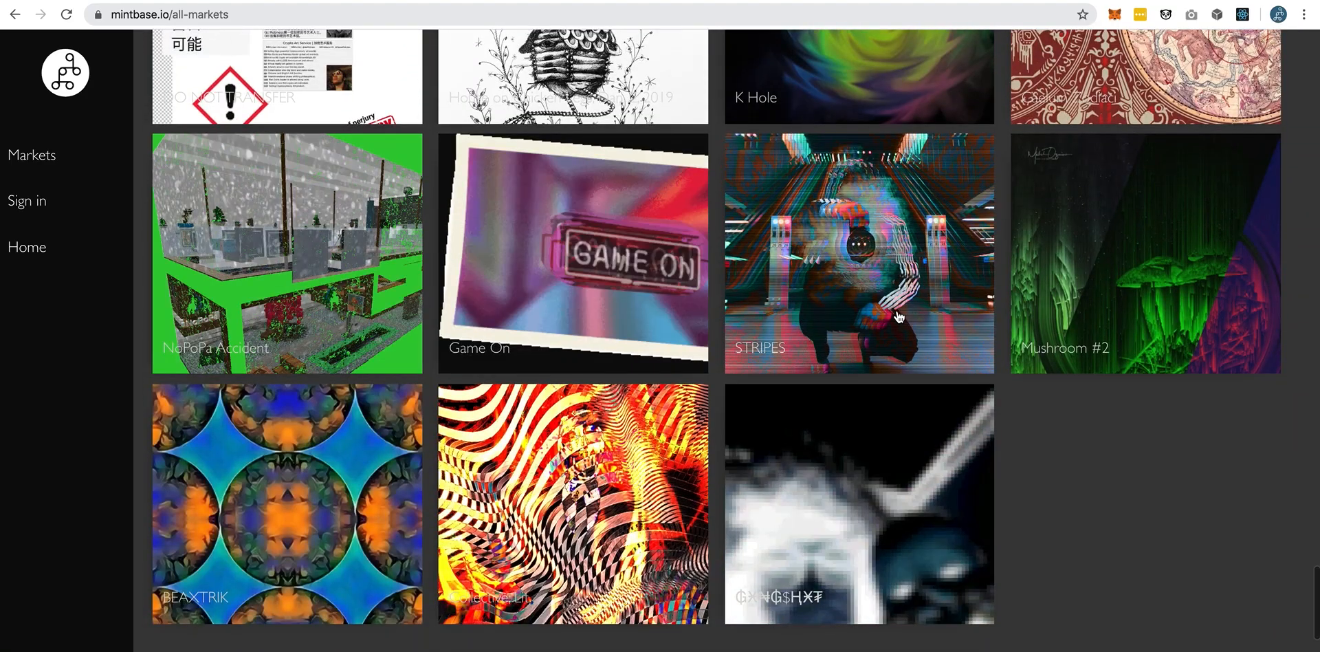
scroll(897, 316, up, 10)
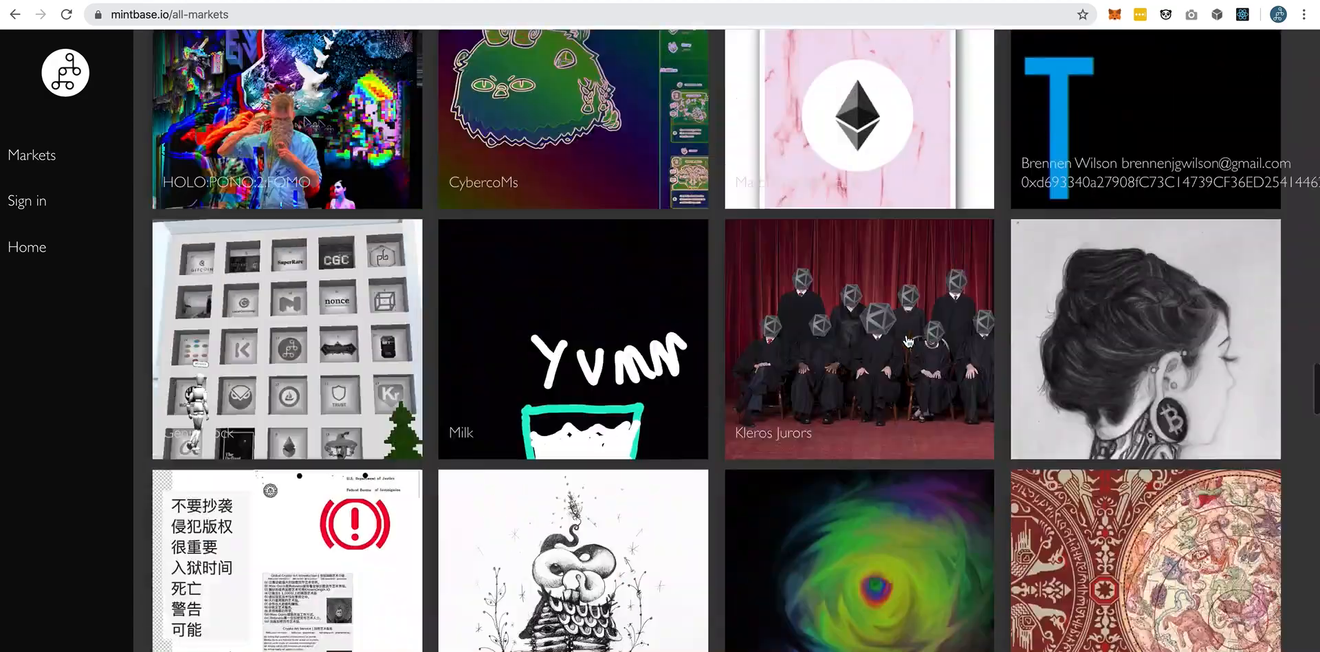
scroll(892, 340, up, 1)
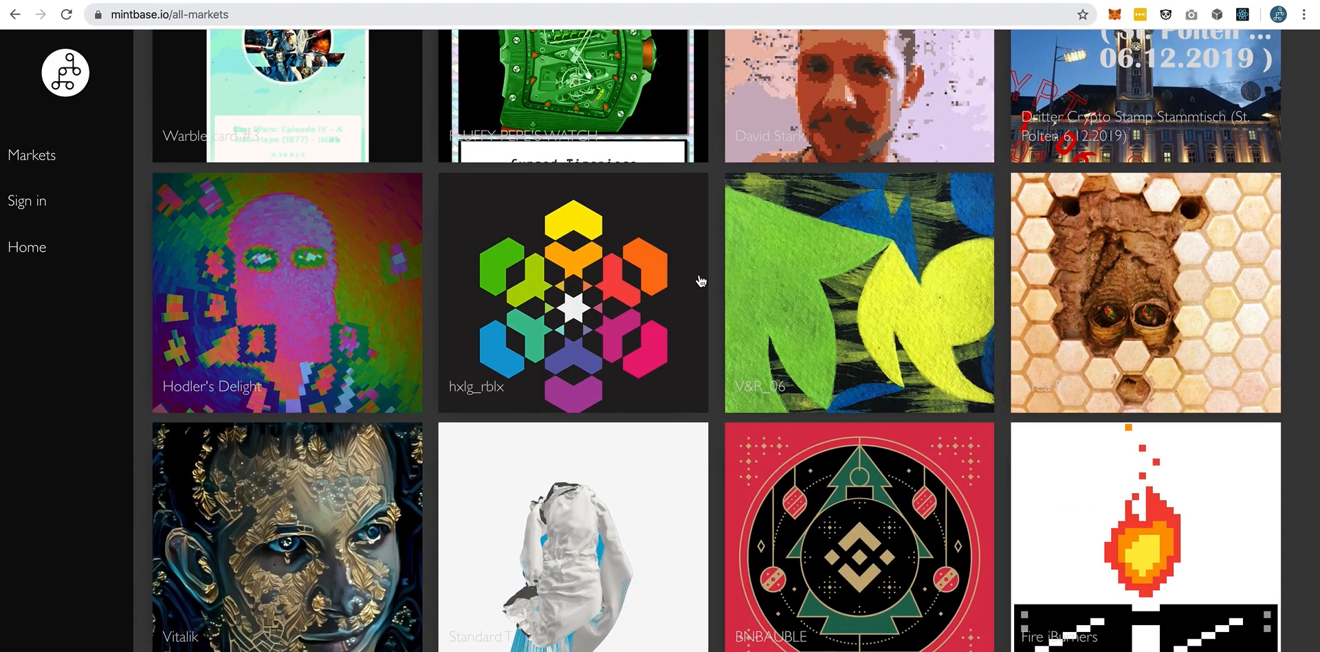
scroll(700, 280, up, 10)
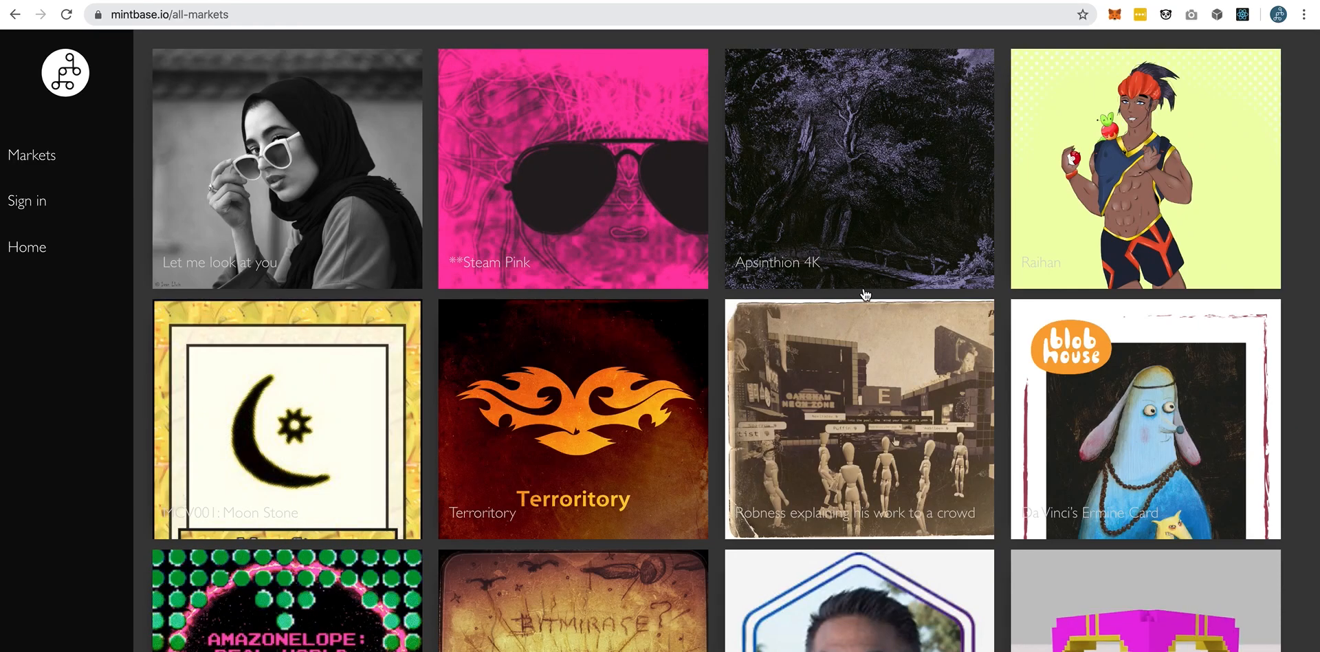
scroll(883, 324, down, 1)
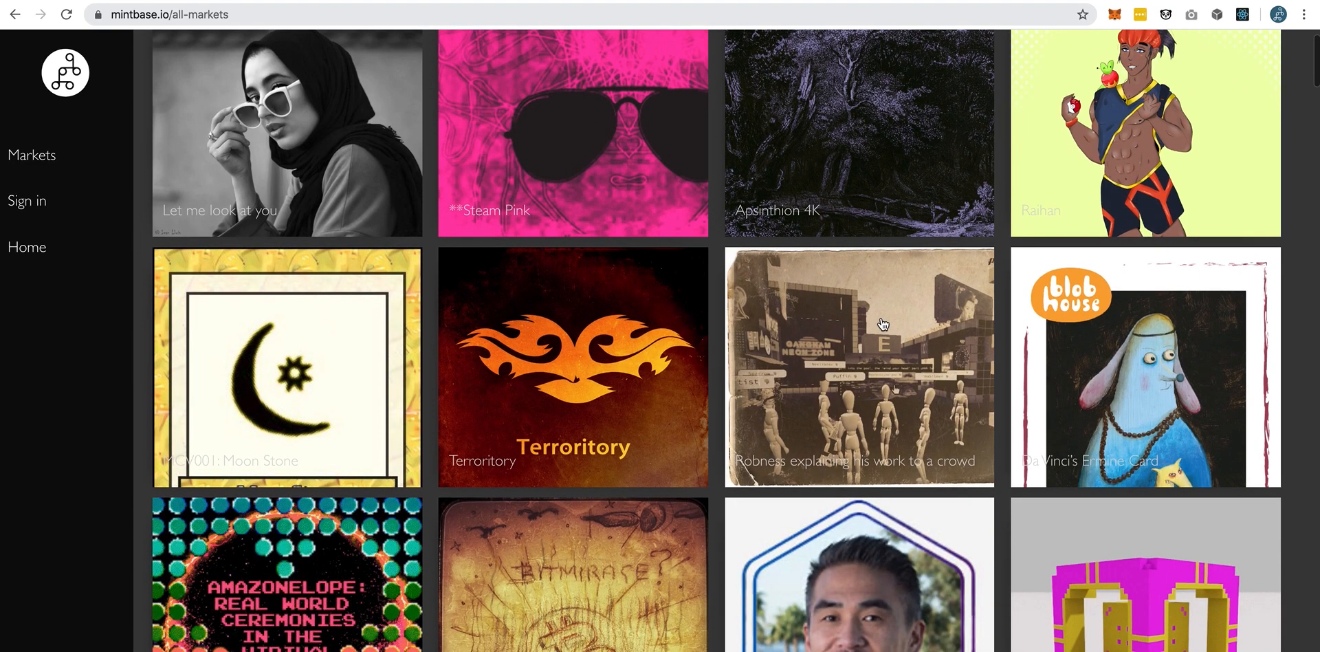
scroll(478, 192, down, 8)
scroll(477, 192, down, 4)
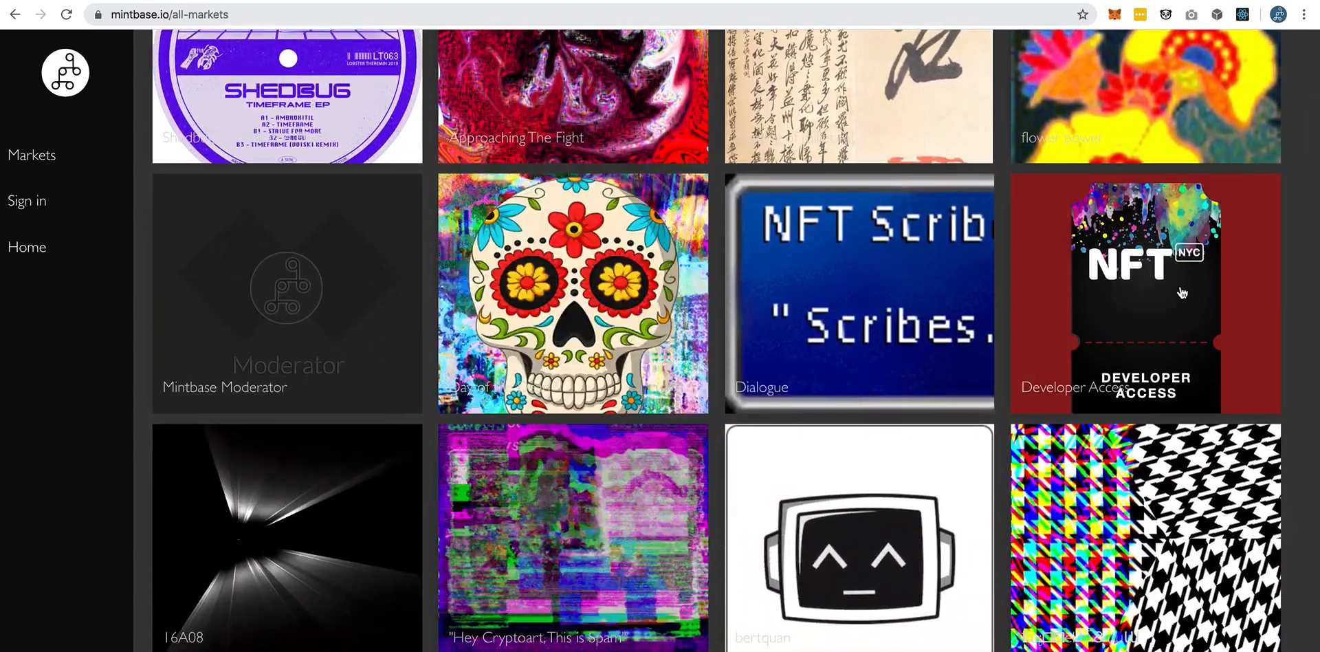
scroll(376, 524, down, 5)
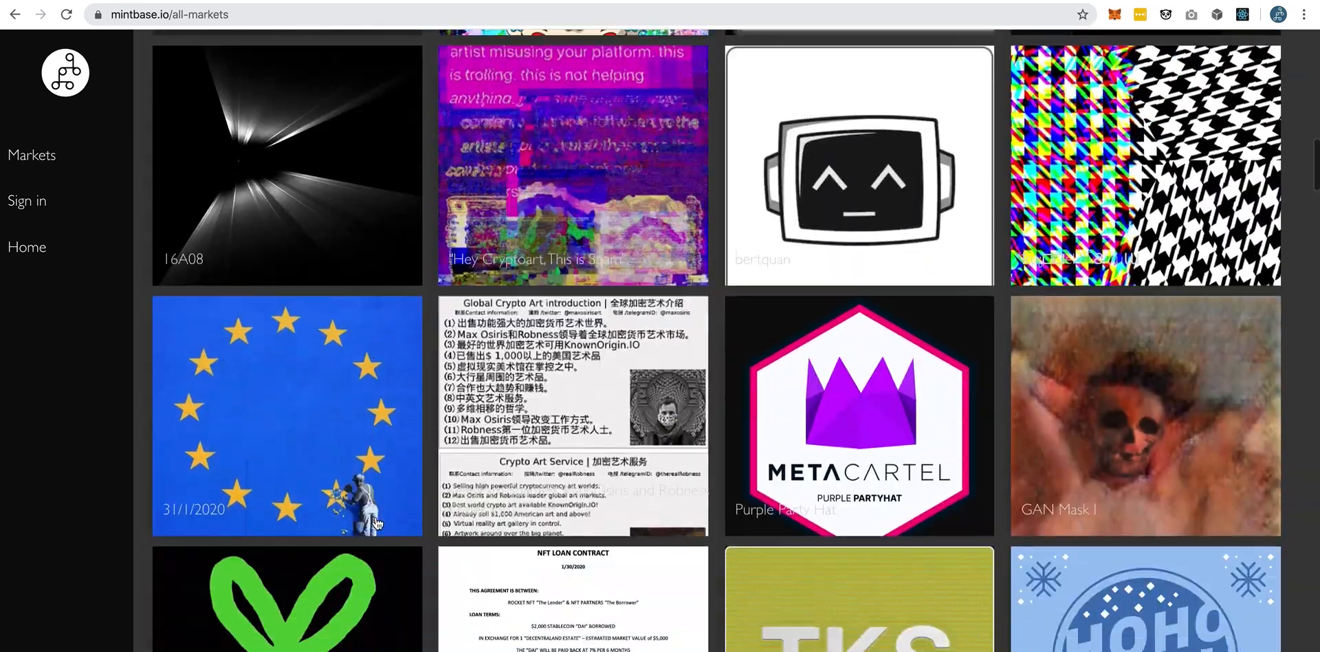
scroll(376, 524, down, 4)
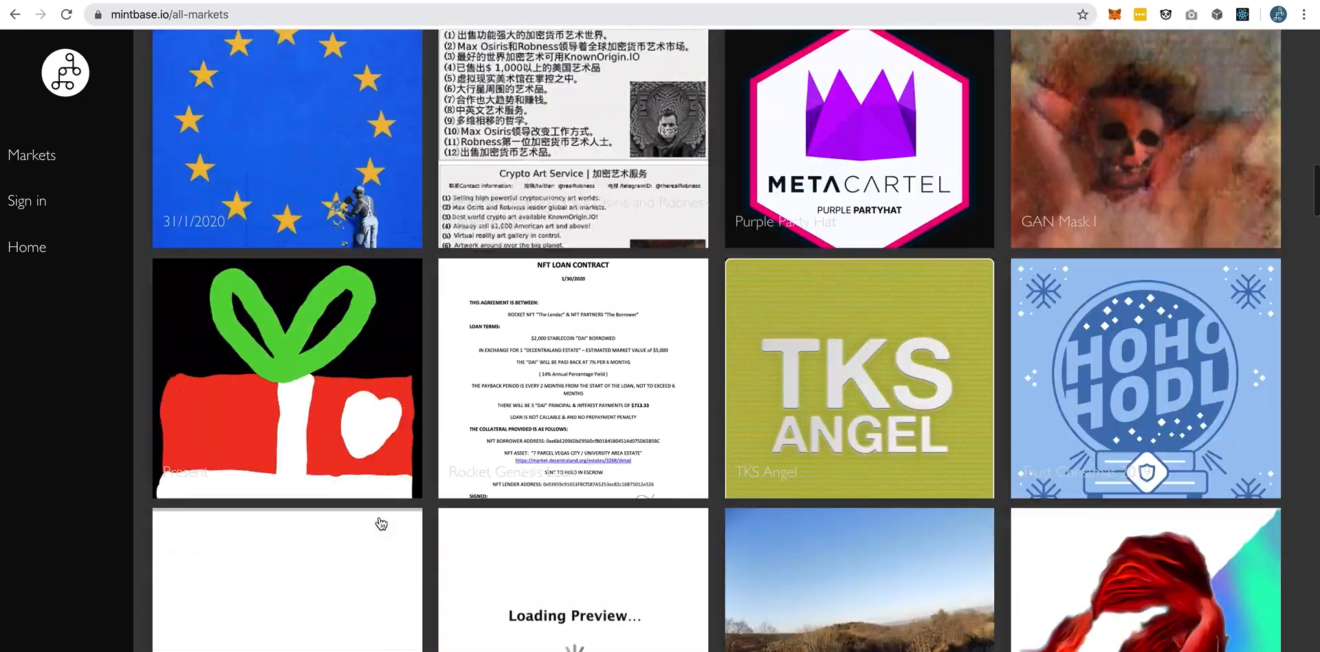
Find the Mintbase Moderator token in the gallery and open its detail page through the Mintbase market.
scroll(378, 522, up, 9)
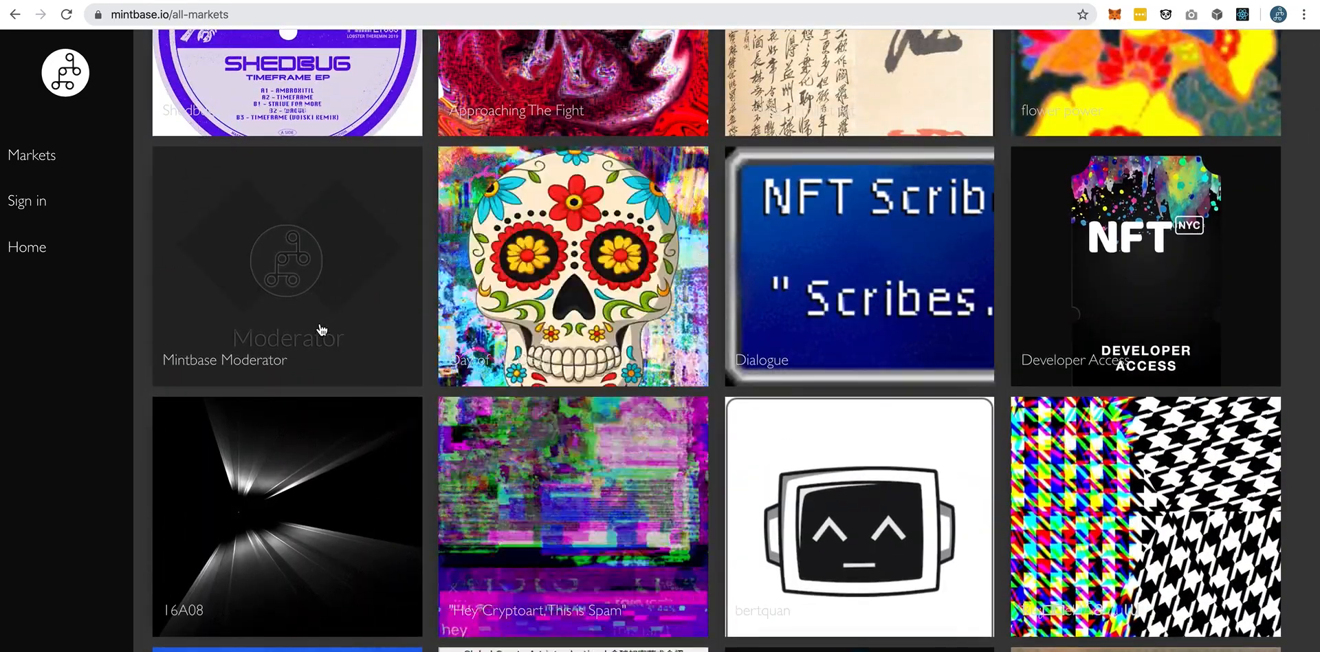
click(321, 329)
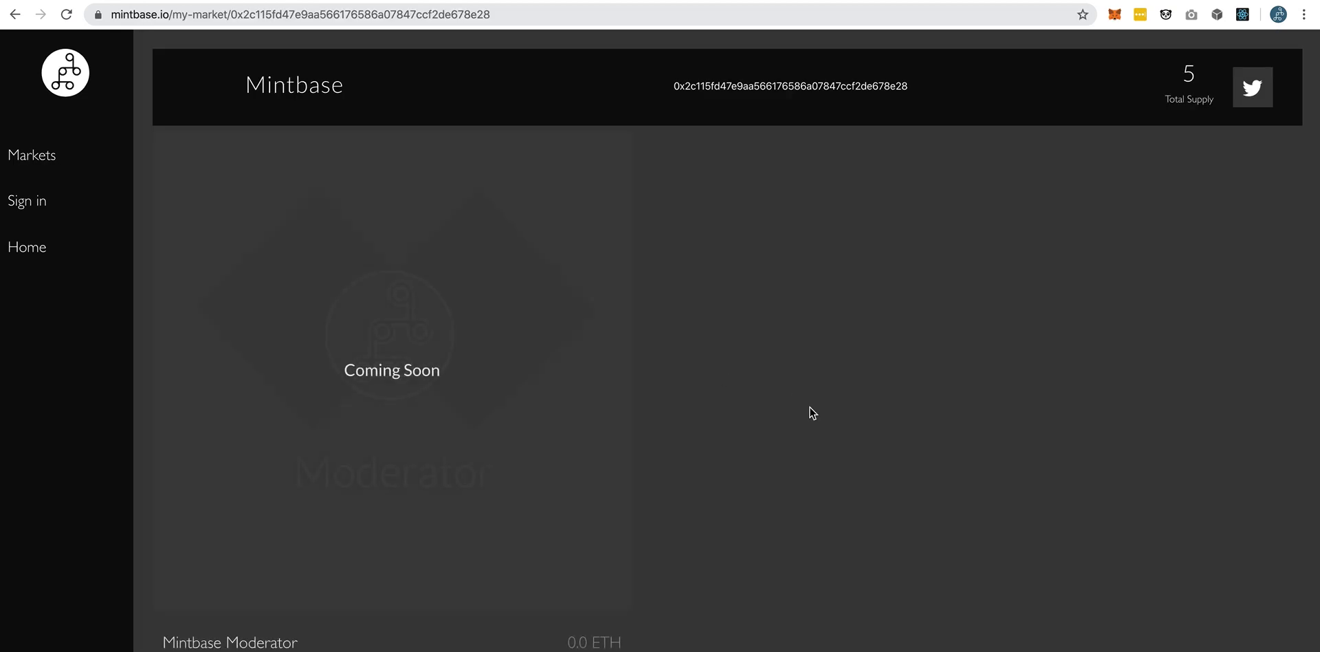
click(504, 414)
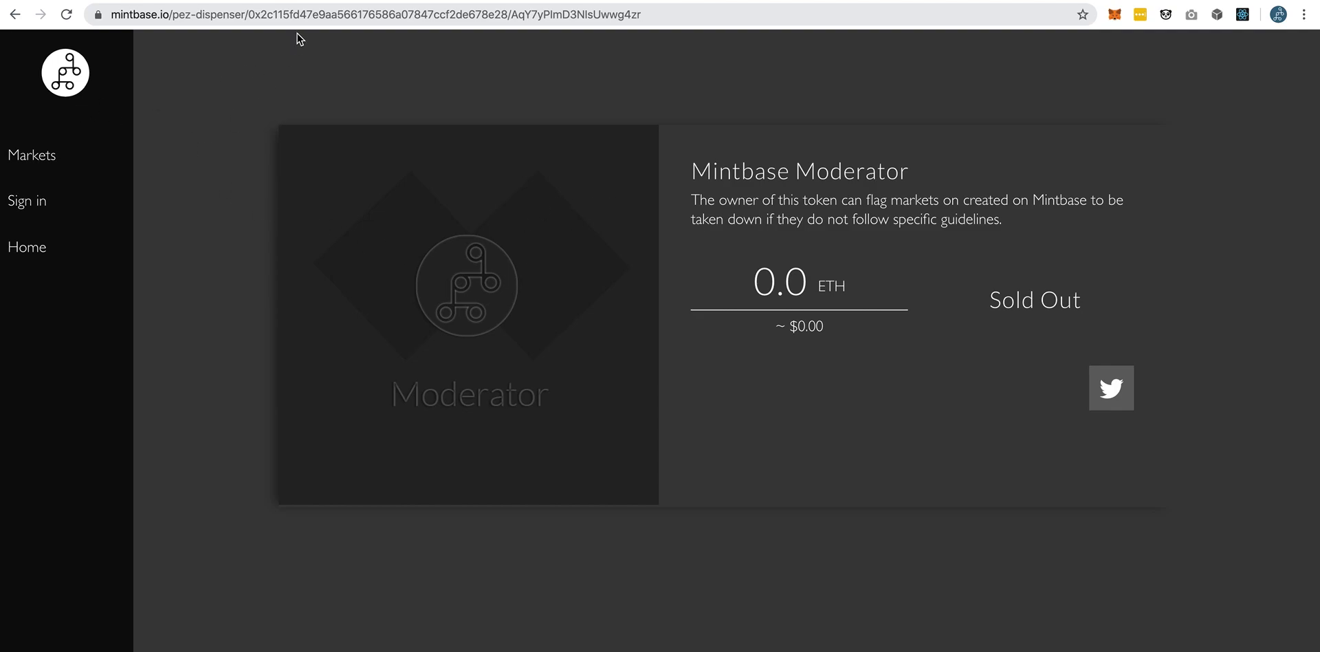
Switch to the rinkeby.mintbase.io page and highlight the rinkeby subdomain in its address.
click(346, 0)
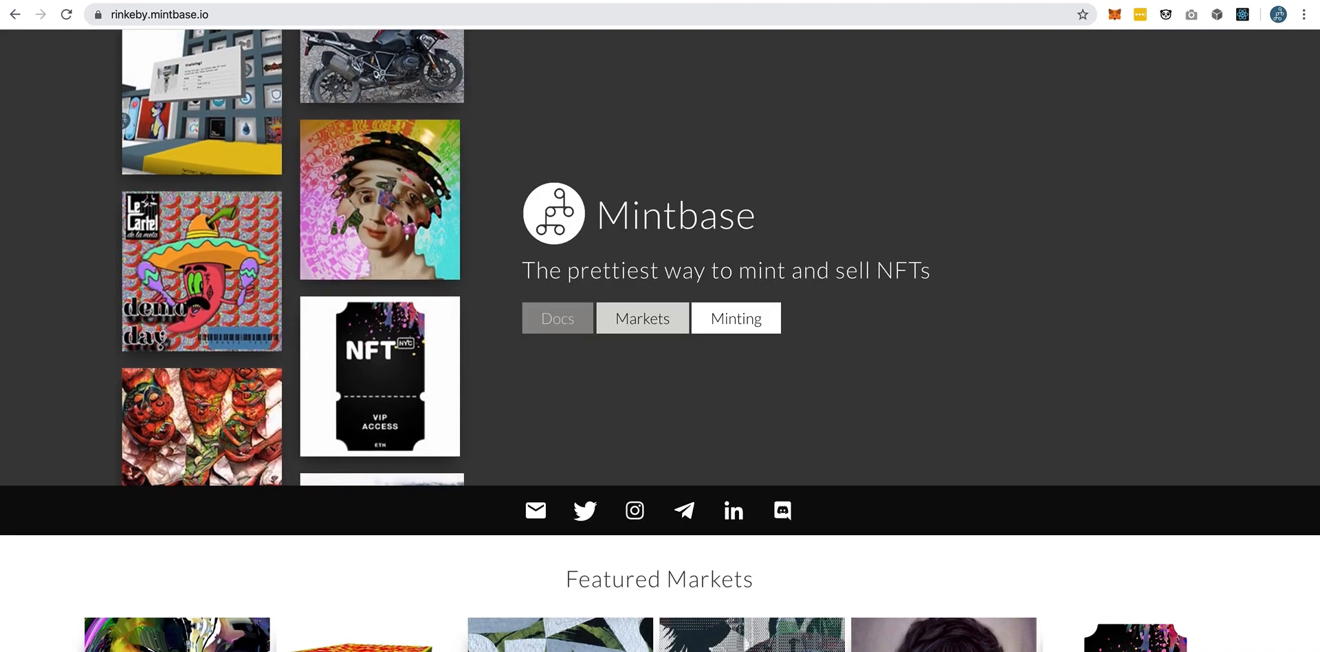
double_click(165, 15)
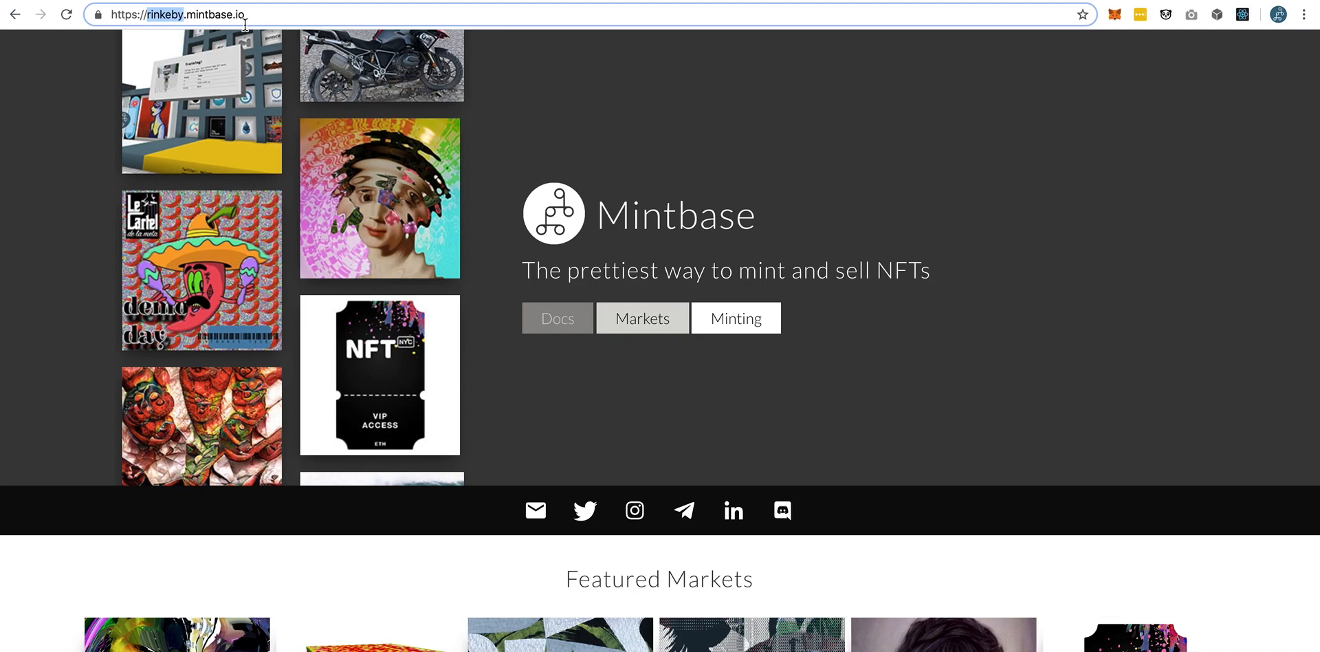
click(960, 169)
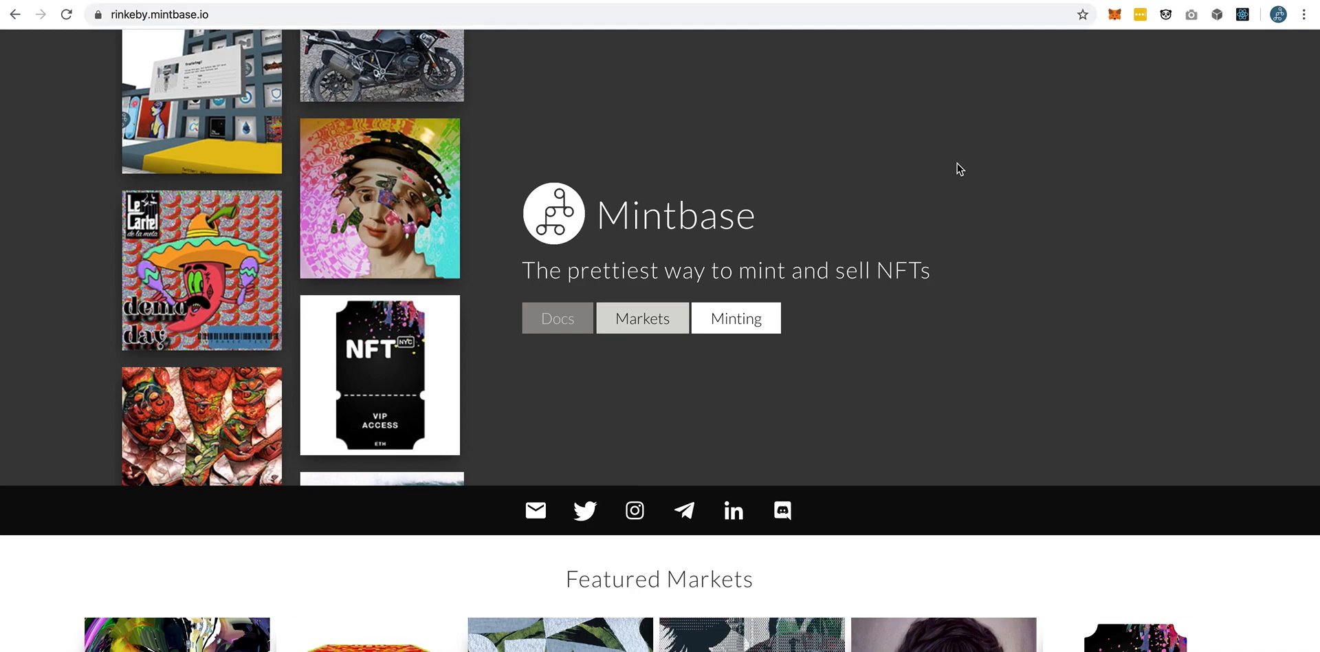
Enter the minting area, view and close the WalletConnect QR code, and connect with MetaMask.
click(744, 322)
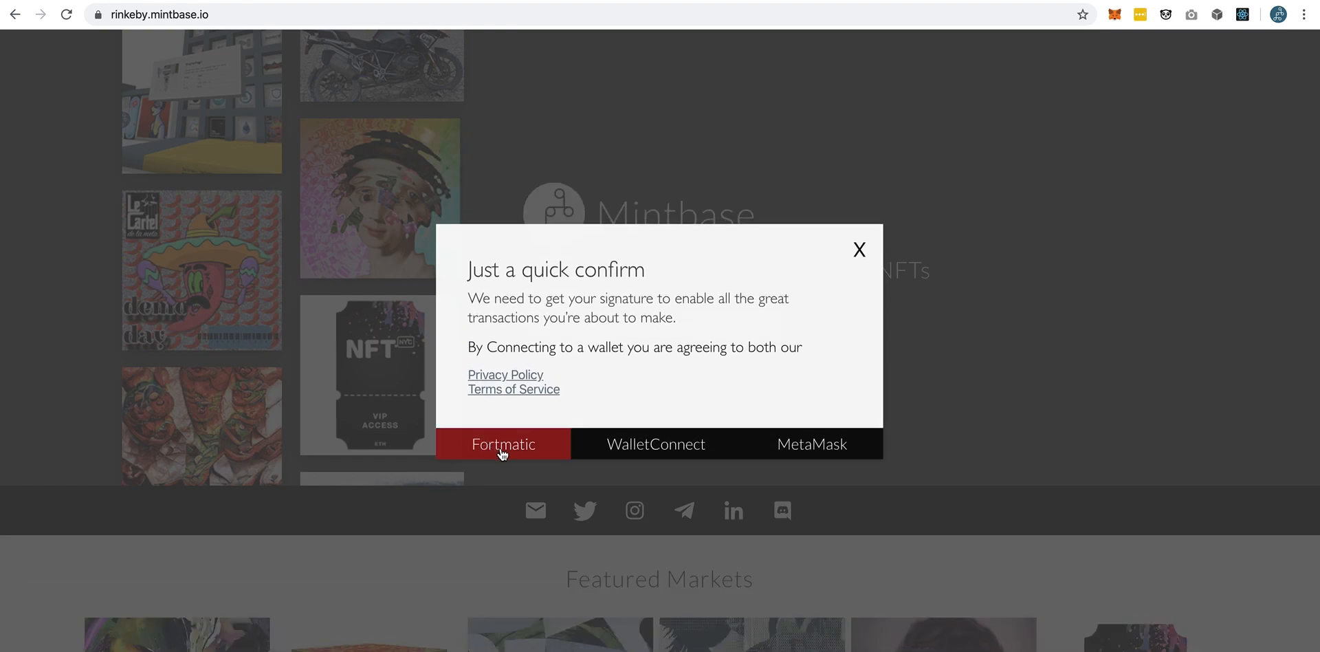
click(623, 457)
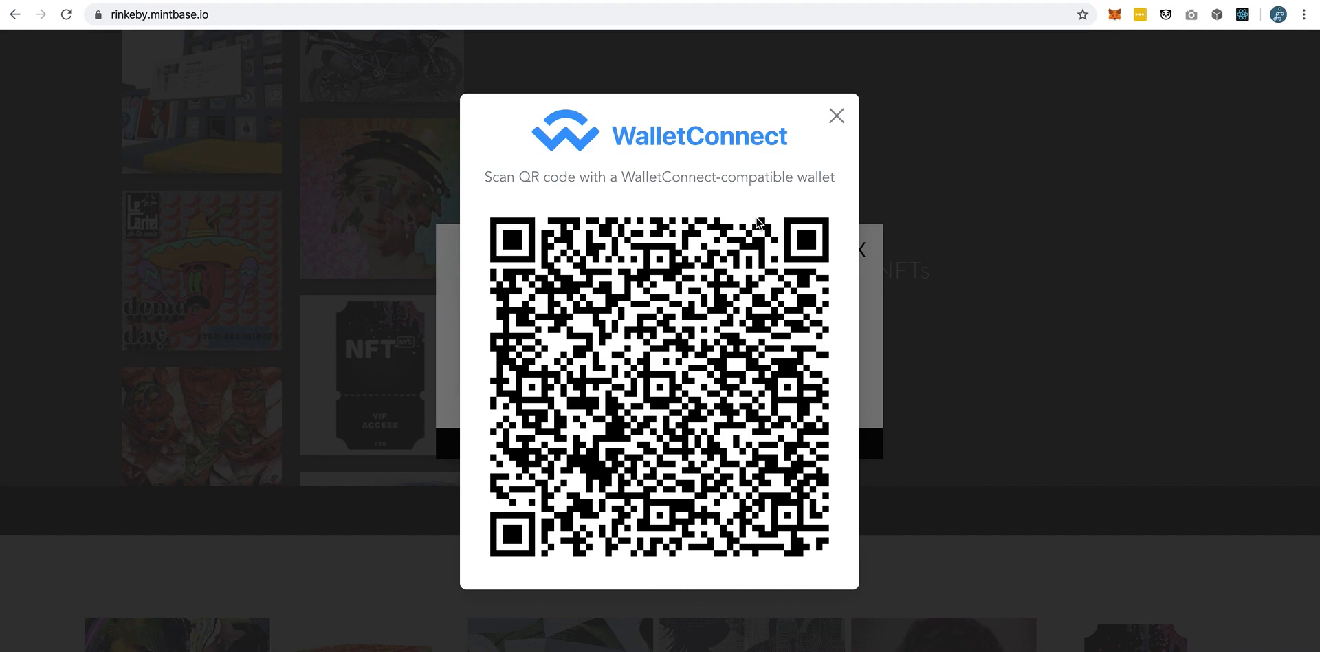
click(835, 116)
click(833, 462)
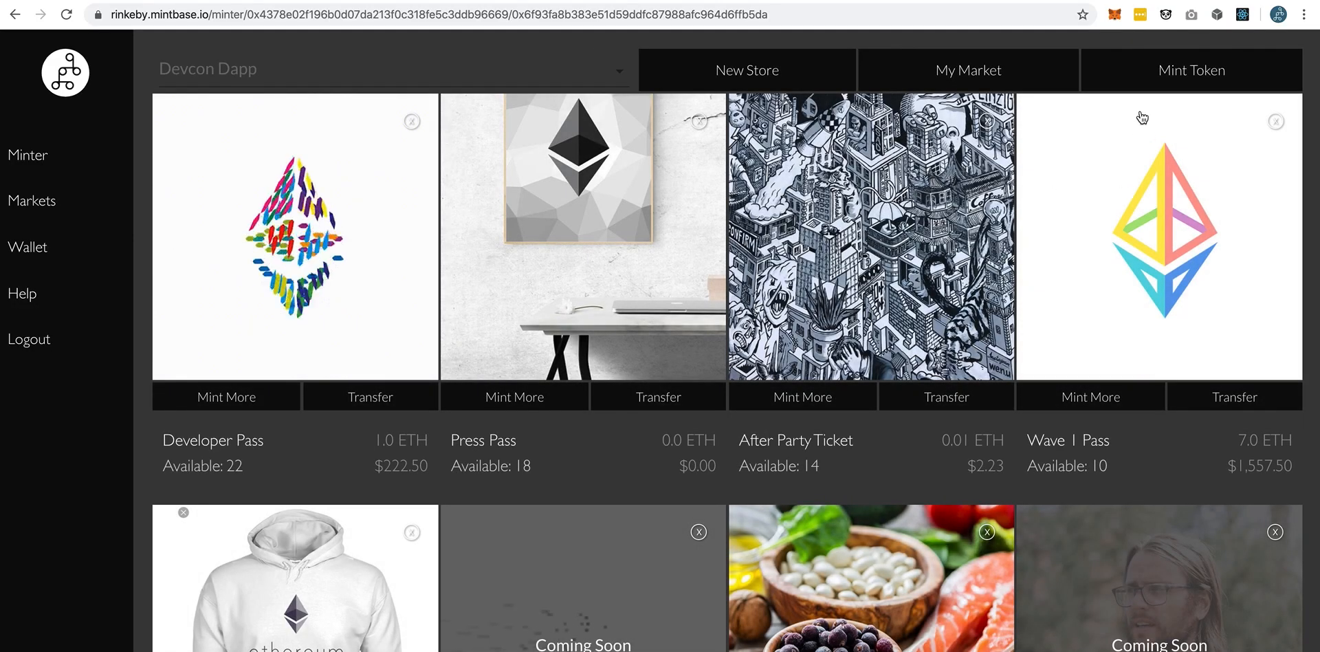
Briefly open the MetaMask wallet popup and look over the tokens in the Devcon Dapp store.
click(1115, 14)
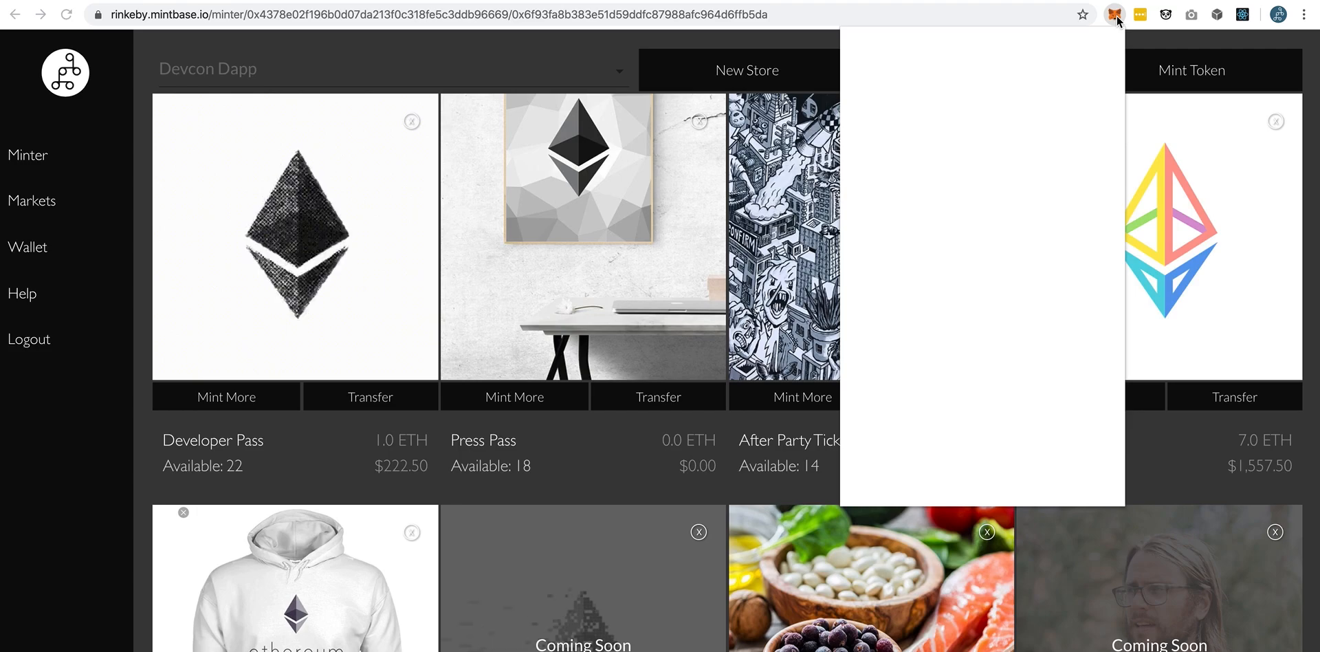
click(1114, 14)
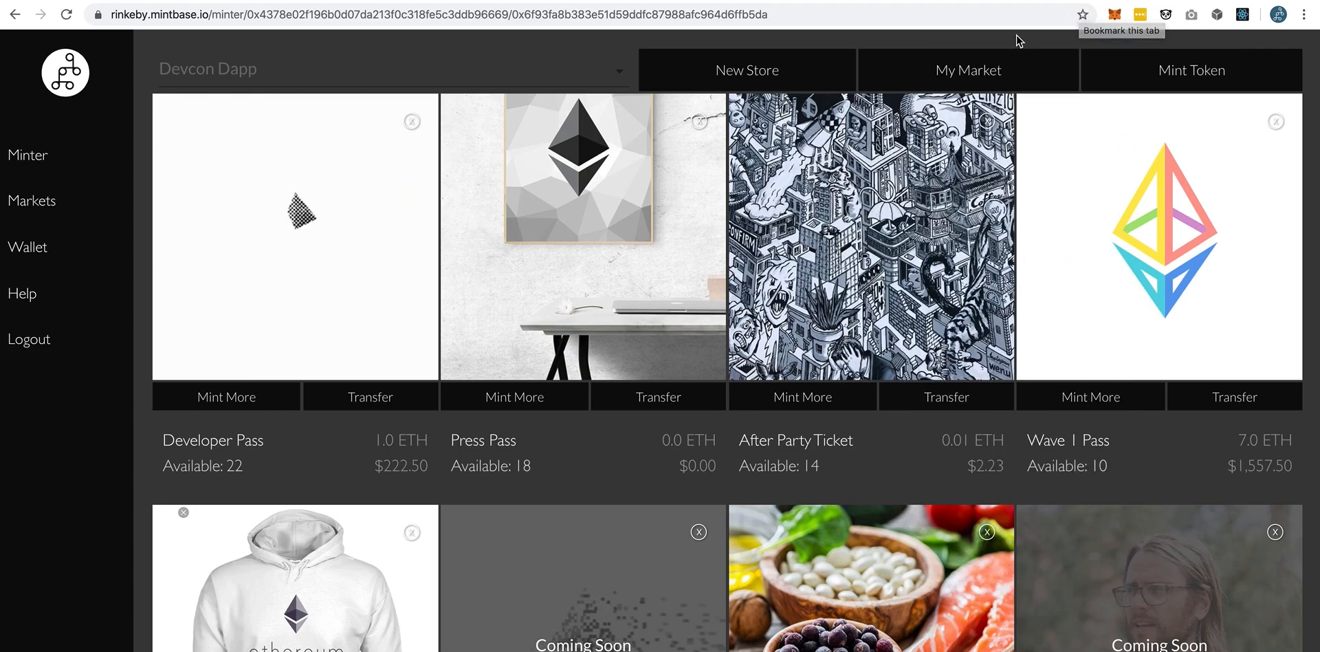
scroll(576, 483, down, 1)
scroll(576, 482, down, 4)
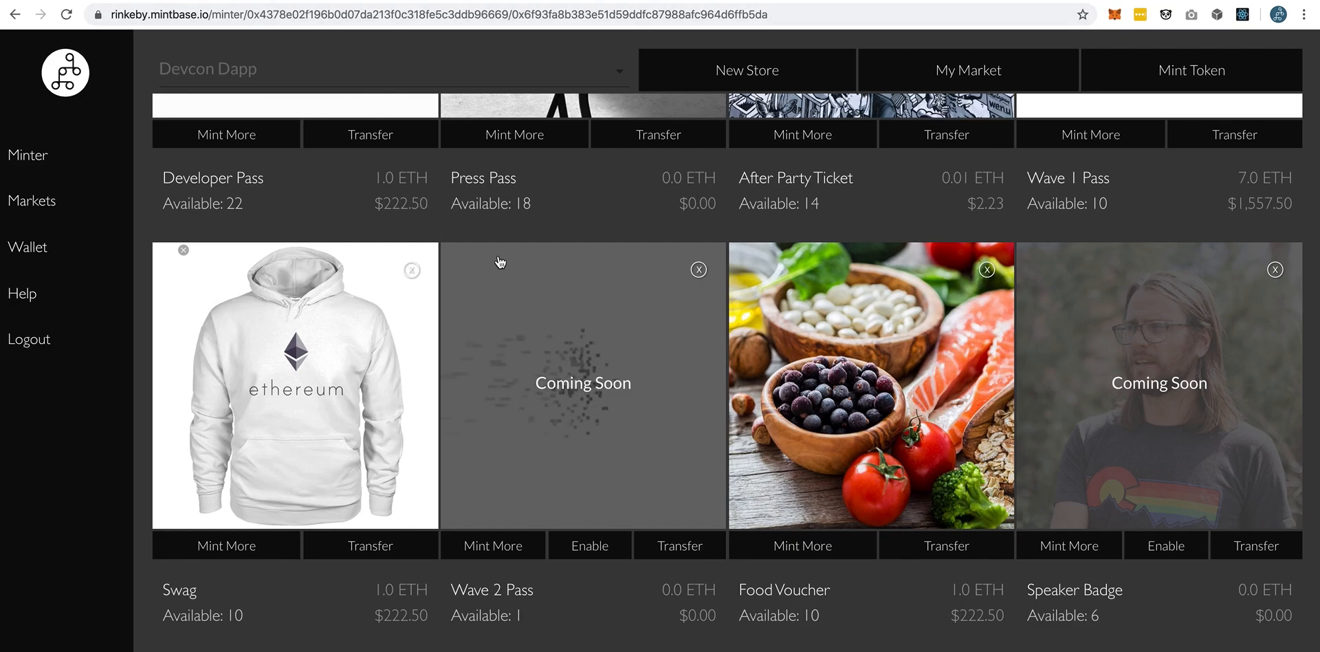
scroll(685, 278, up, 4)
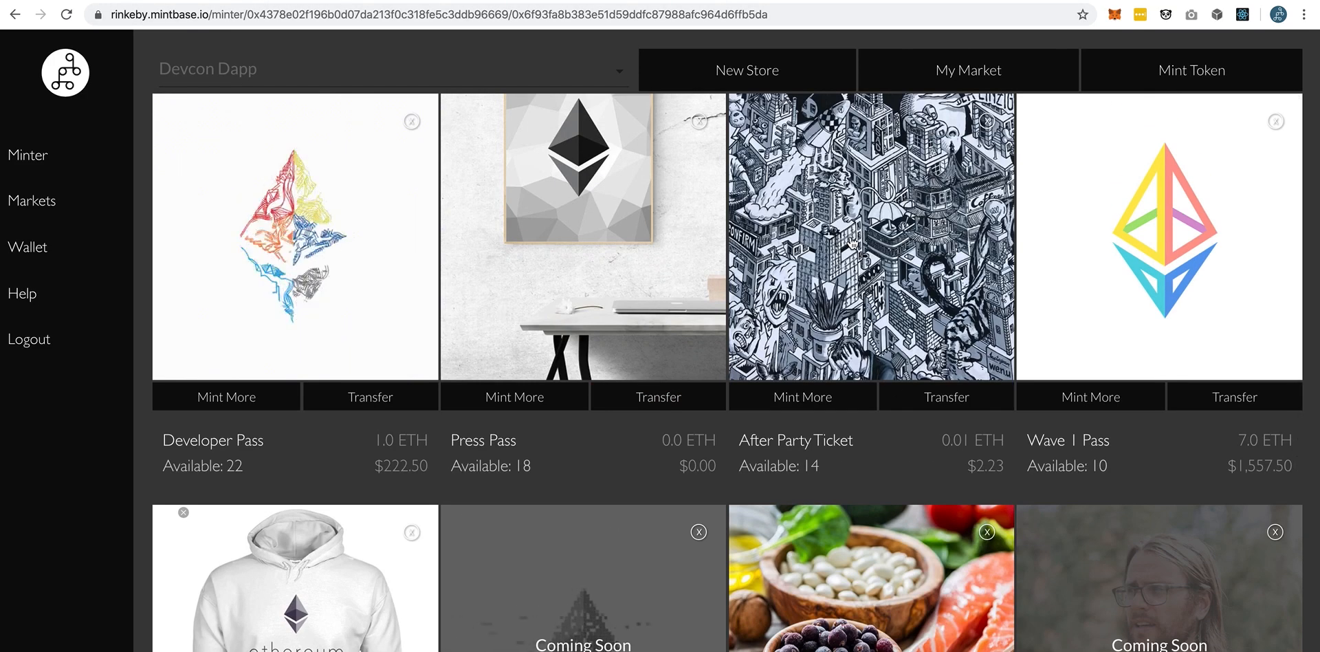
Highlight the Devcon Dapp store's contract address in the page URL and clear the selection.
click(397, 14)
double_click(396, 14)
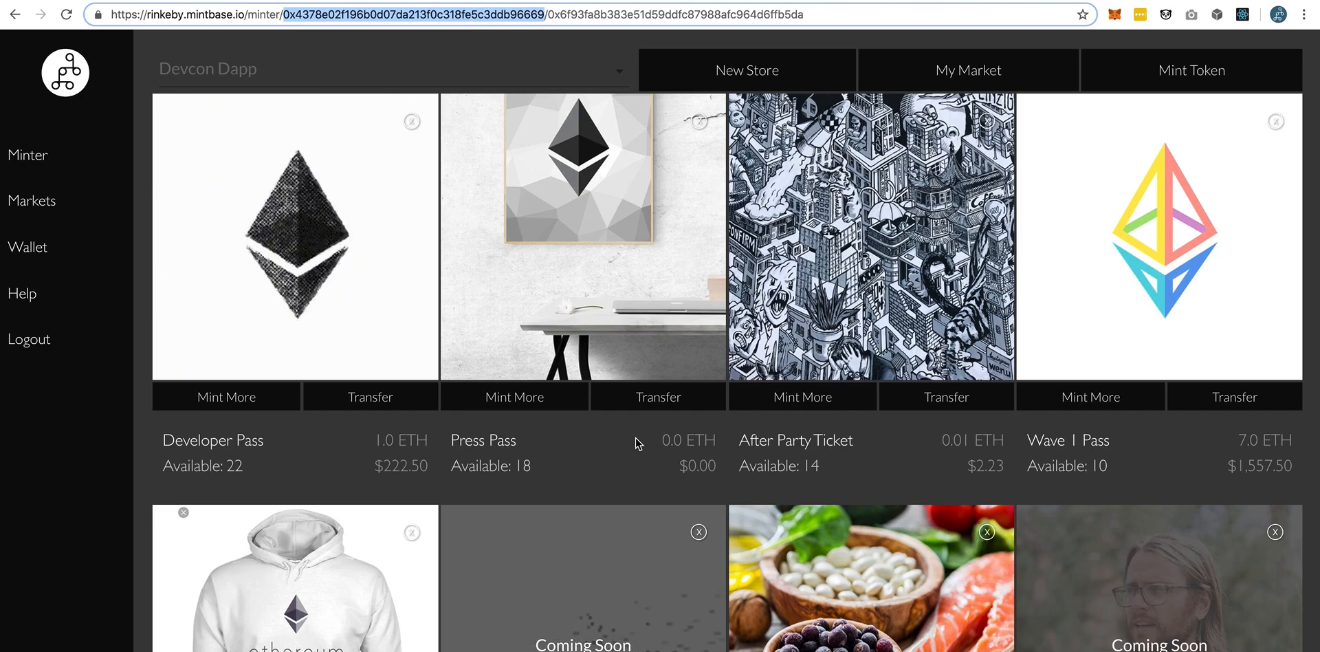
scroll(536, 457, down, 2)
scroll(558, 467, up, 2)
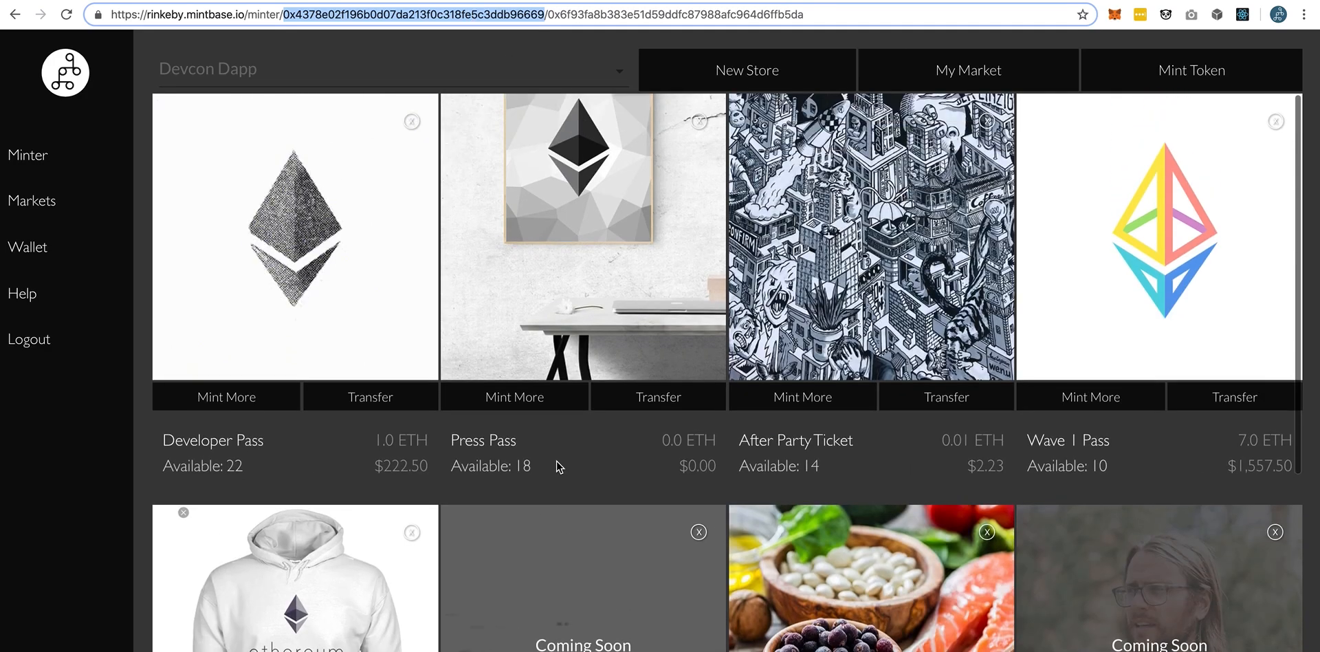
click(517, 451)
Mint 3 more Developer Pass tokens at 1.0 ETH and confirm the transaction in the MetaMask wallet.
click(231, 408)
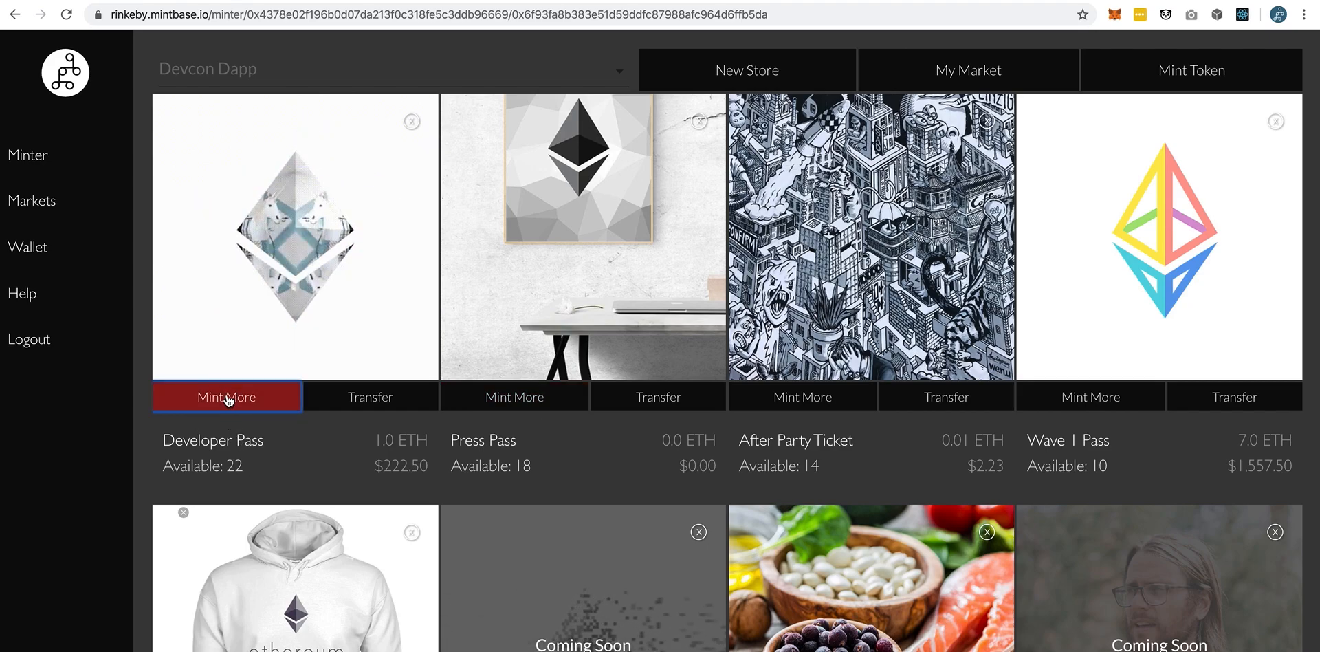
click(229, 397)
drag(1075, 334, 993, 334)
click(1183, 631)
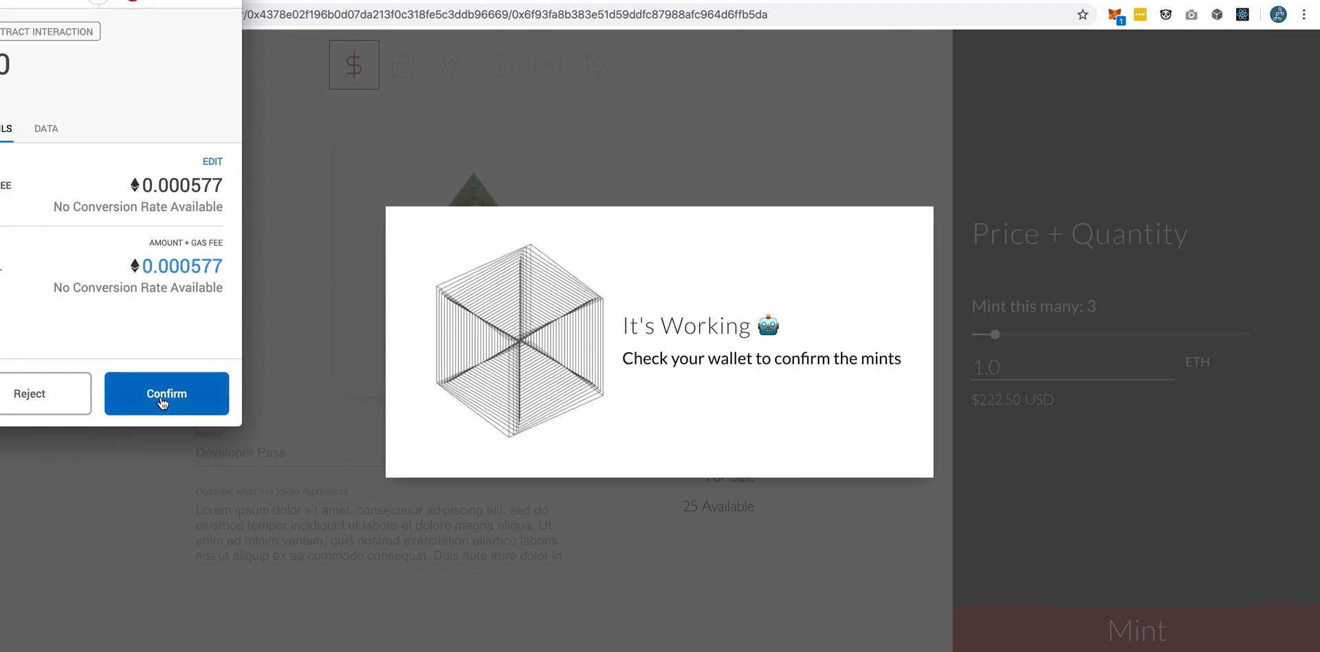
click(175, 395)
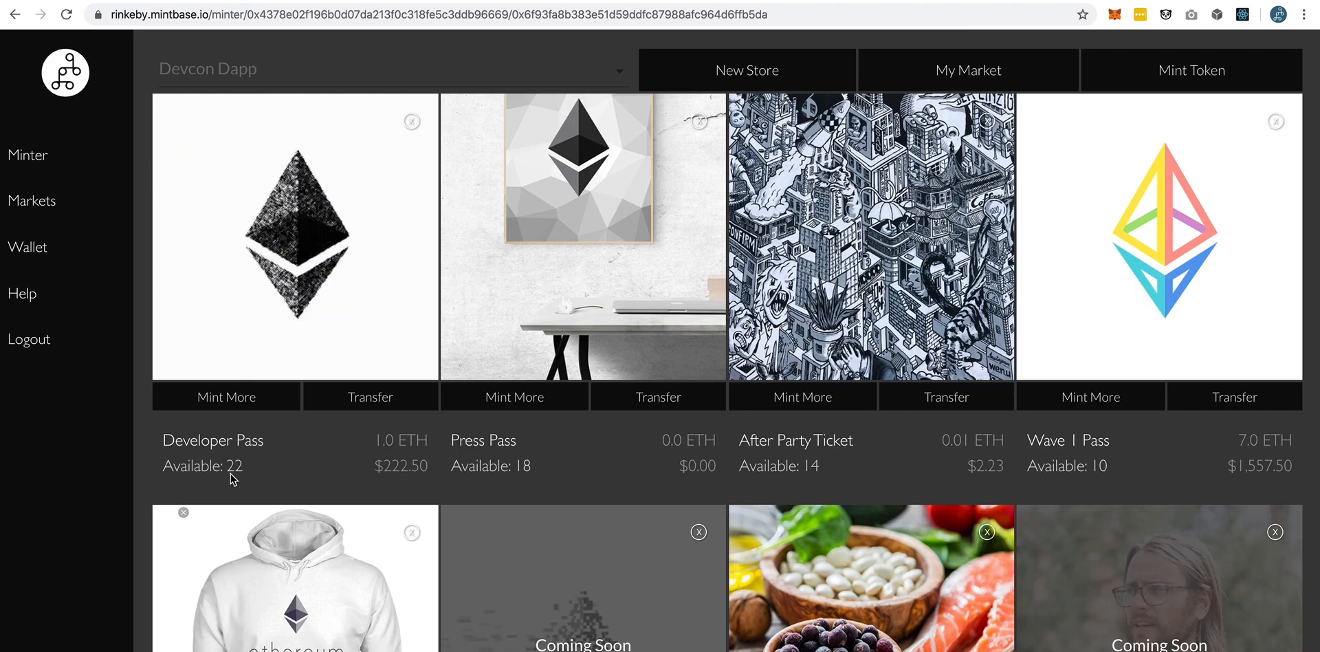
click(323, 472)
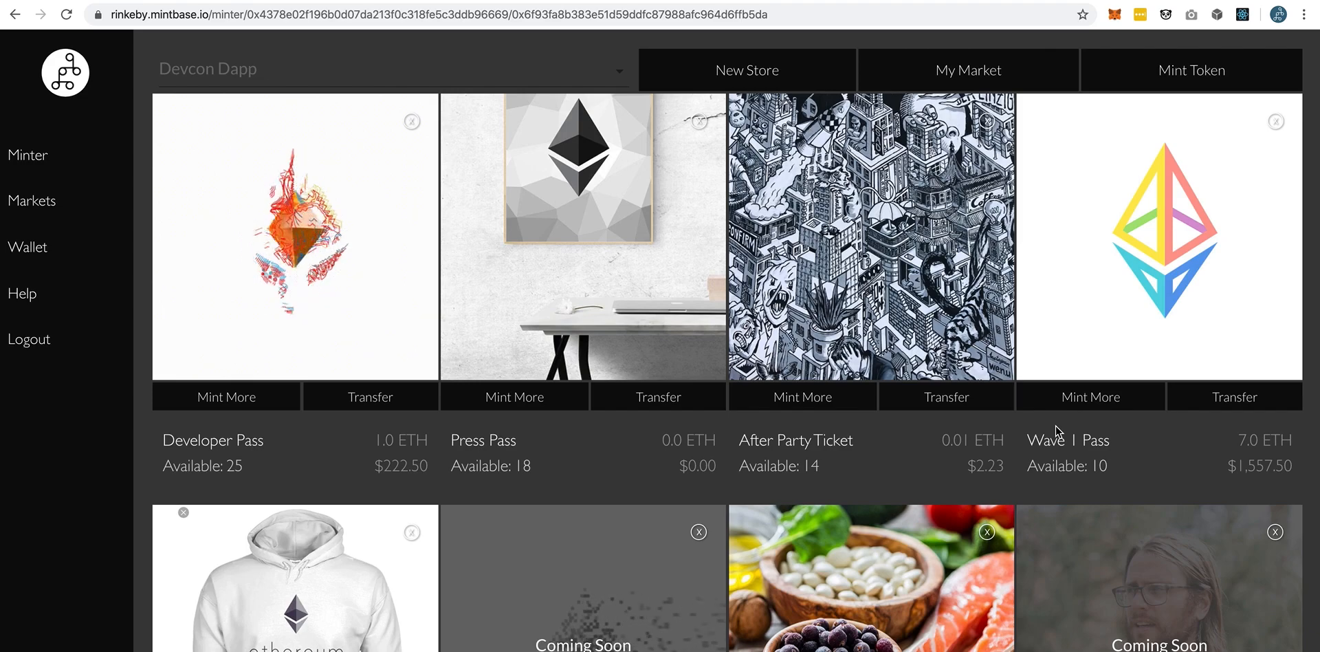
Switch the minter from the Devcon Dapp store to MetaCartel Demo Day.
click(605, 74)
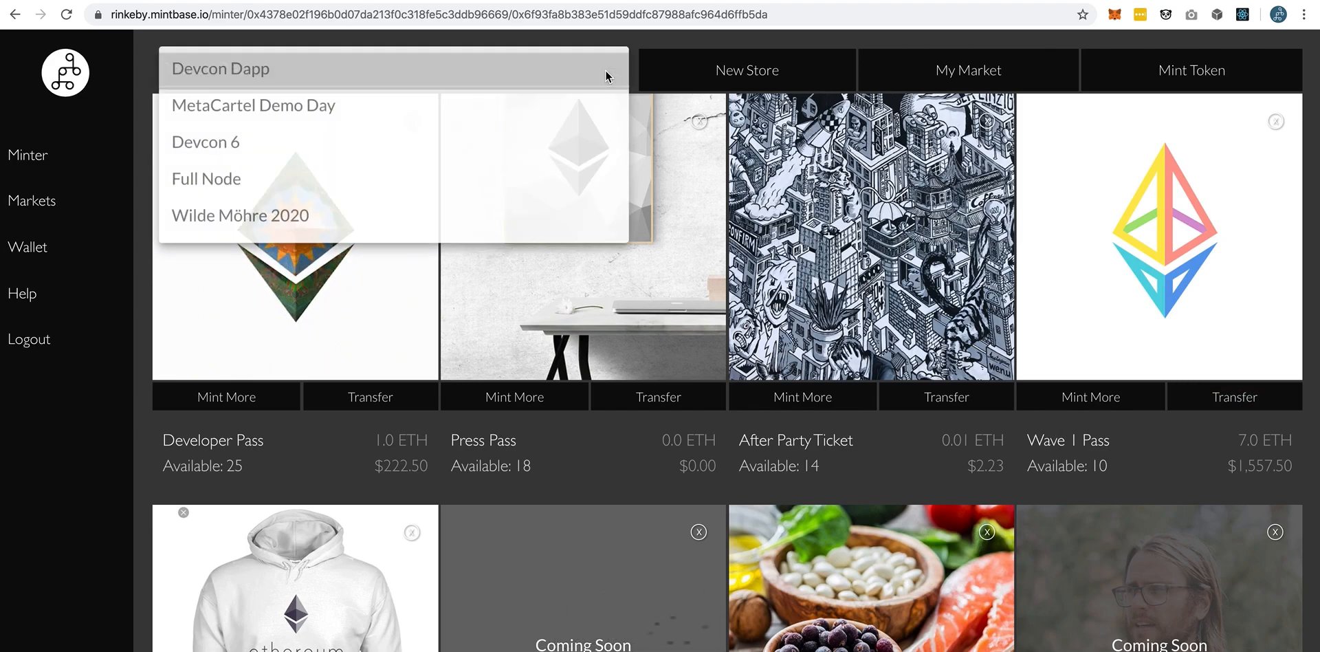
click(487, 105)
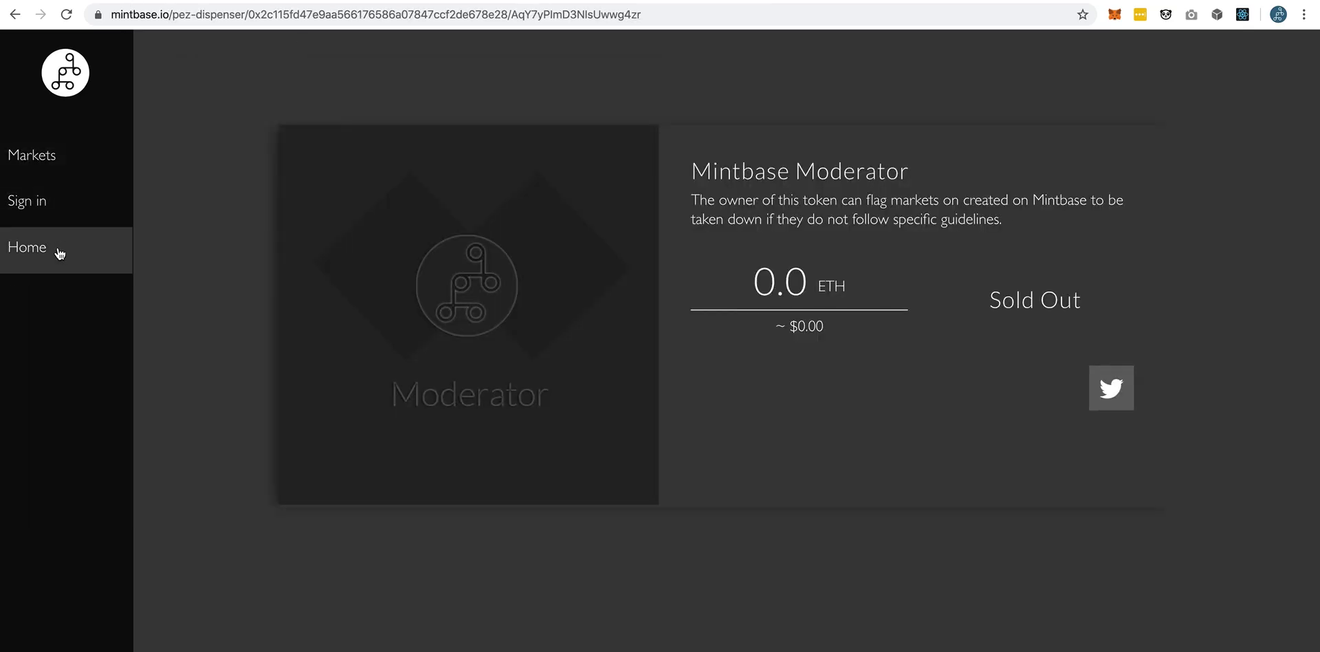
Go to the home page of mintbase.io and look through its sections, including NFT.NYC and the fee table.
click(59, 250)
scroll(532, 335, down, 20)
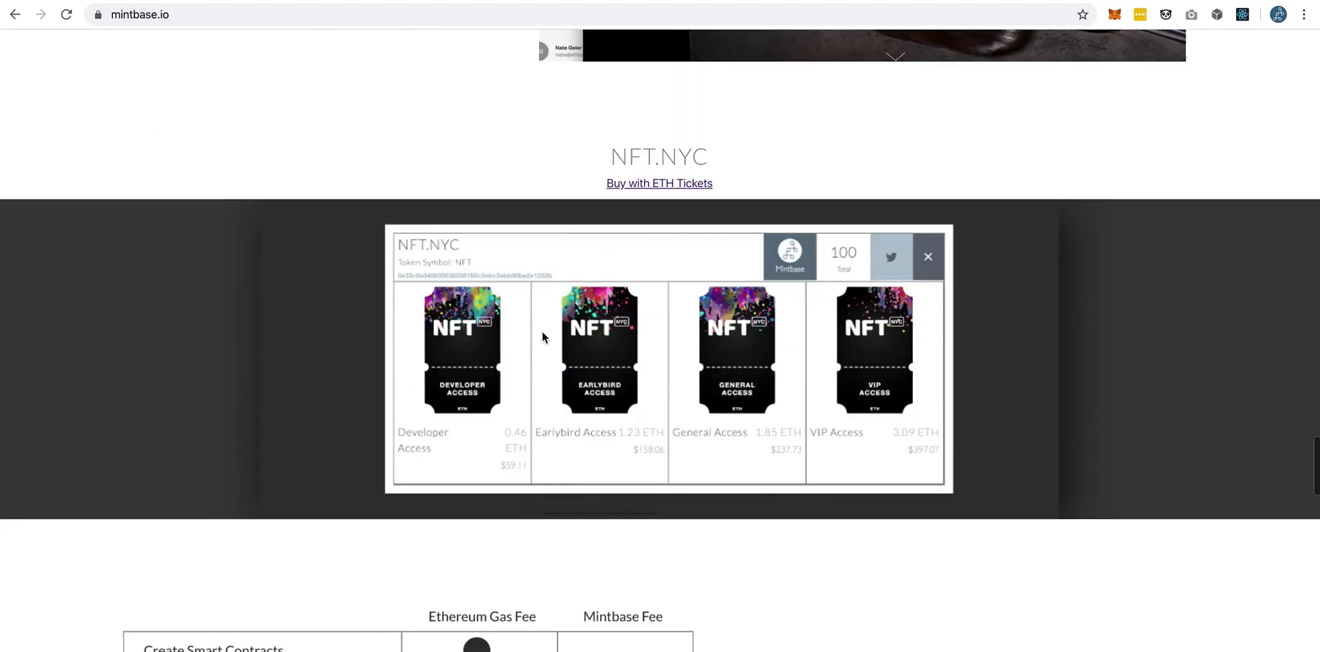
scroll(542, 336, down, 5)
scroll(538, 332, up, 20)
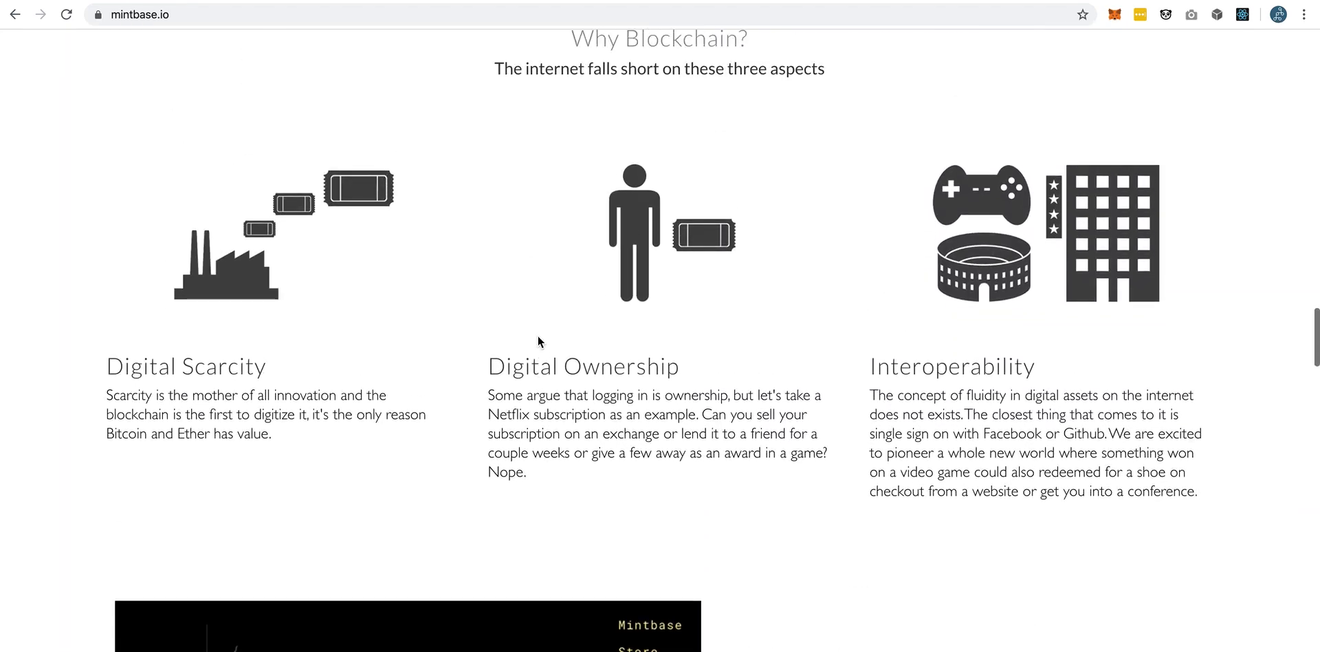
Switch the minter from MetaCartel Demo Day to the Full Node store and look over its tokens.
scroll(537, 340, up, 1)
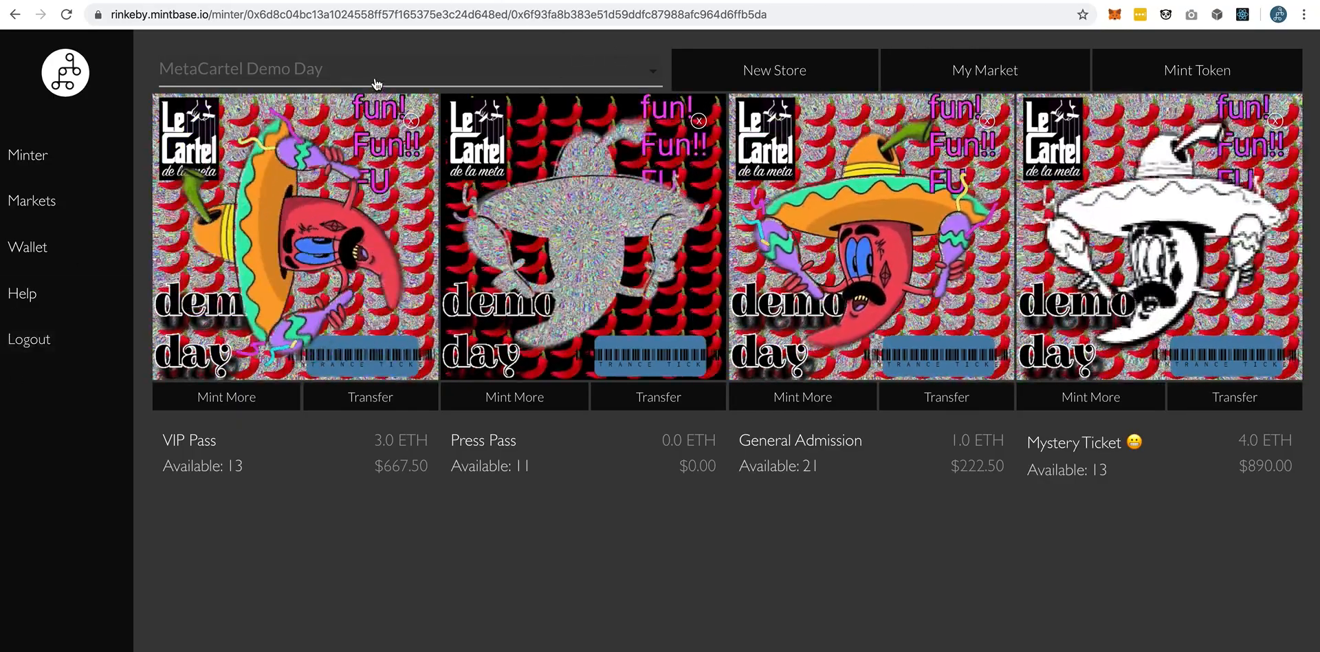
click(375, 84)
click(339, 170)
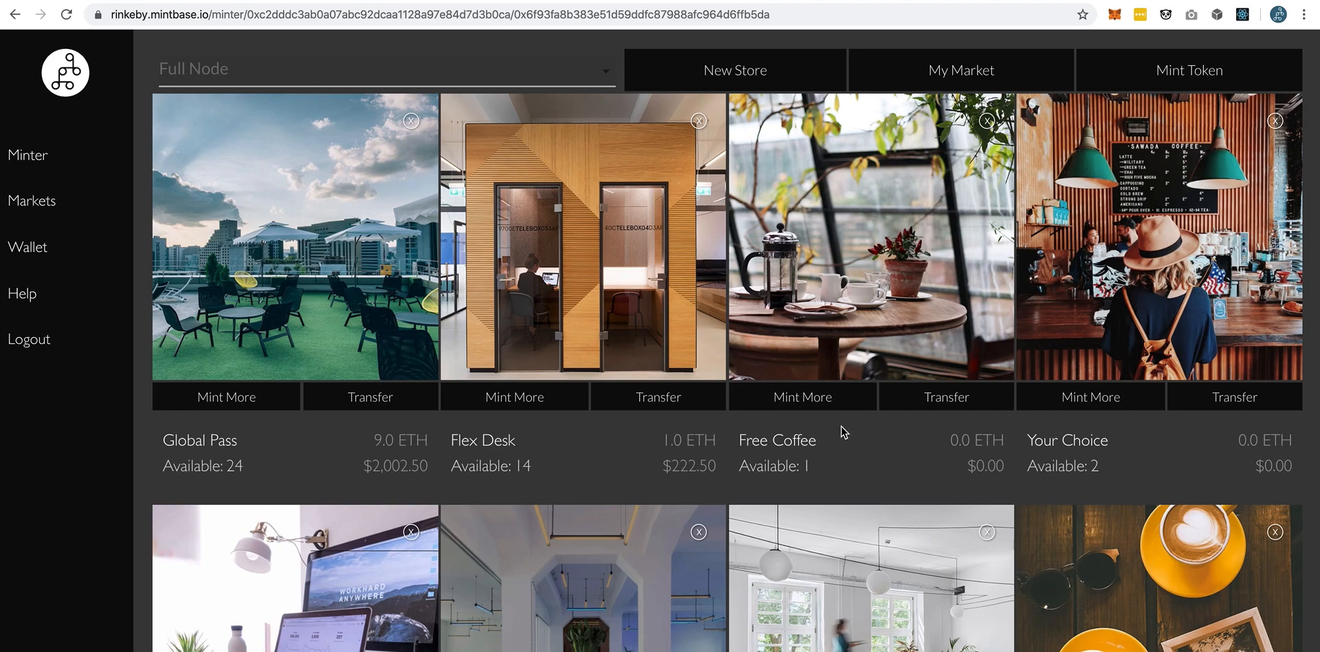
scroll(843, 432, down, 4)
scroll(894, 454, up, 5)
scroll(946, 477, down, 3)
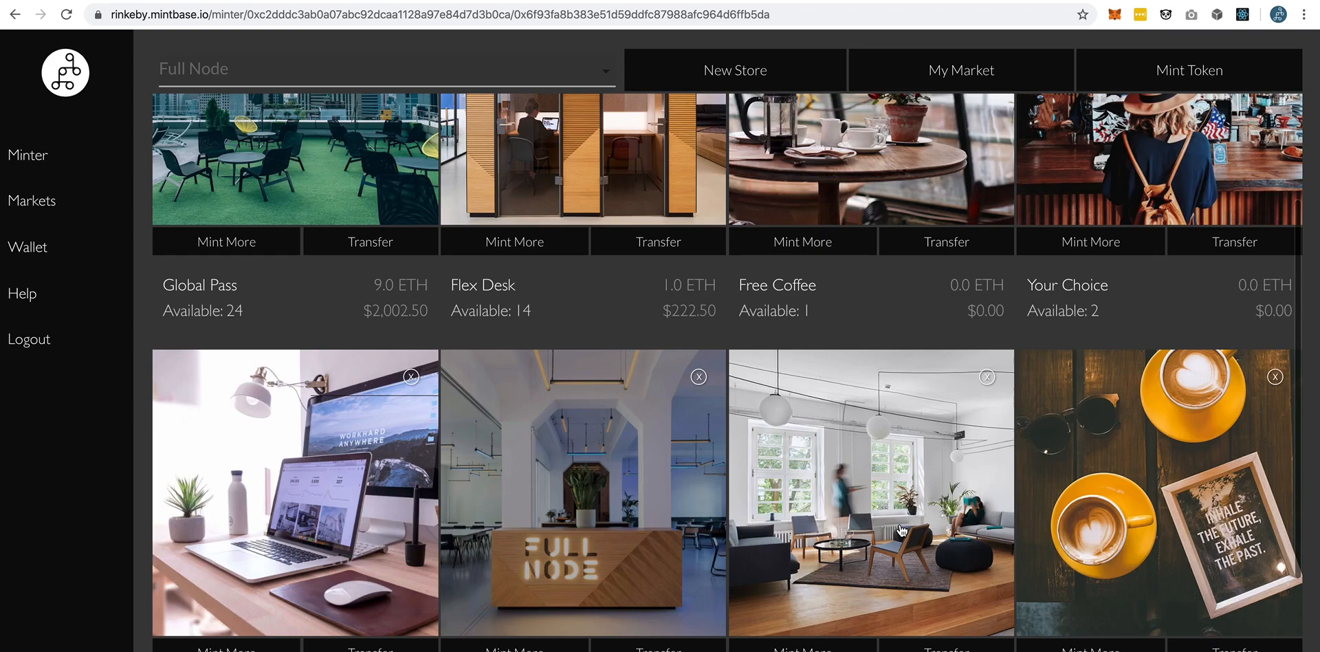
Remove the Week Passs token from the Full Node store and confirm the transaction in the MetaMask wallet.
scroll(901, 531, down, 2)
scroll(1203, 385, up, 1)
click(1280, 325)
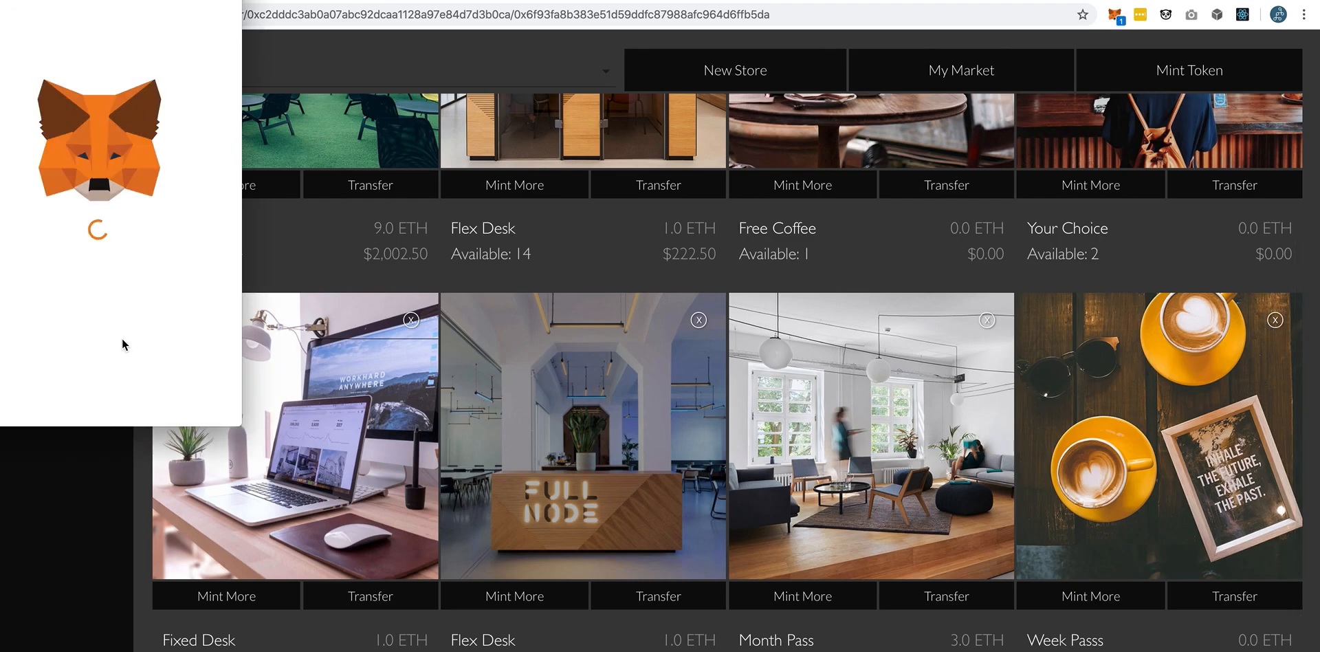
click(185, 395)
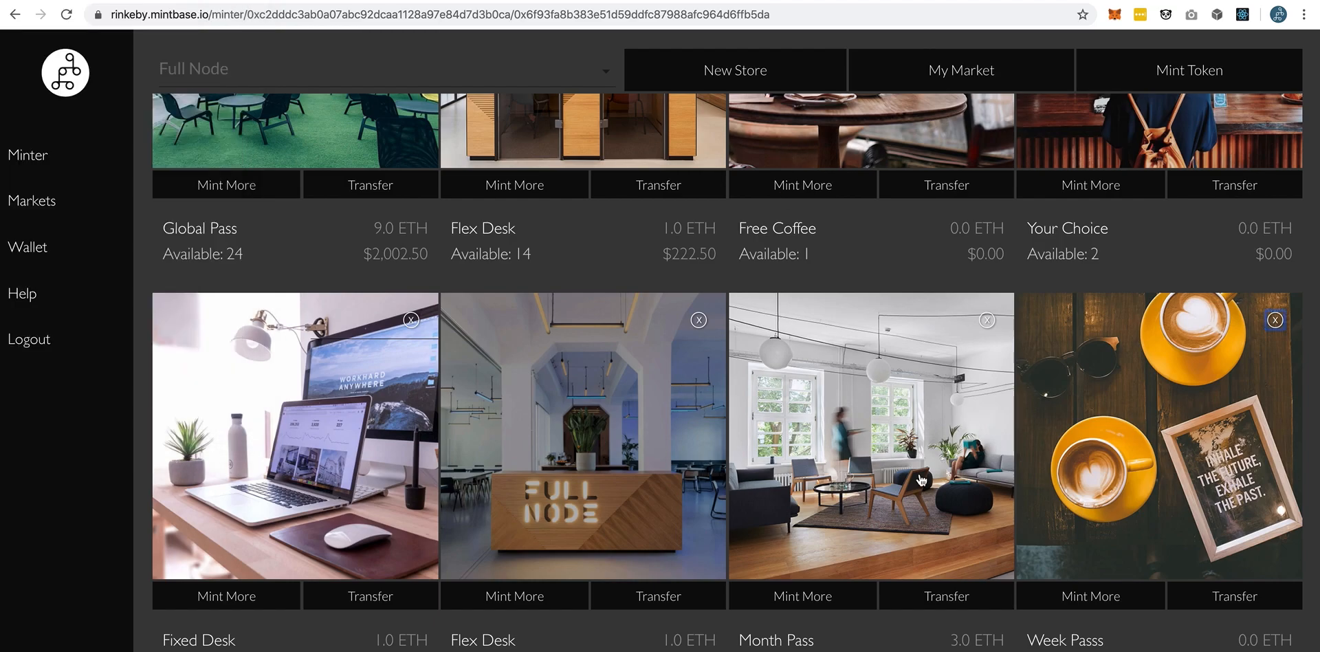
Check the transaction queue in the MetaMask wallet and close the wallet.
scroll(965, 413, up, 2)
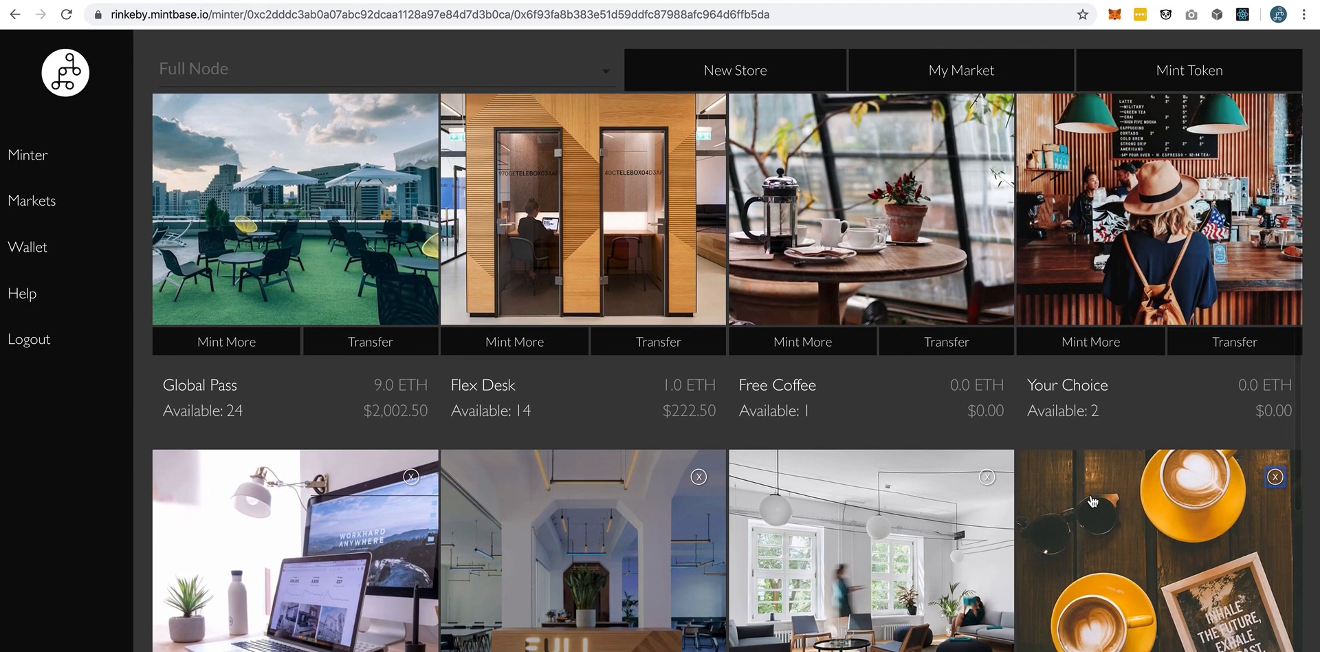
scroll(1085, 495, down, 1)
scroll(1085, 495, down, 2)
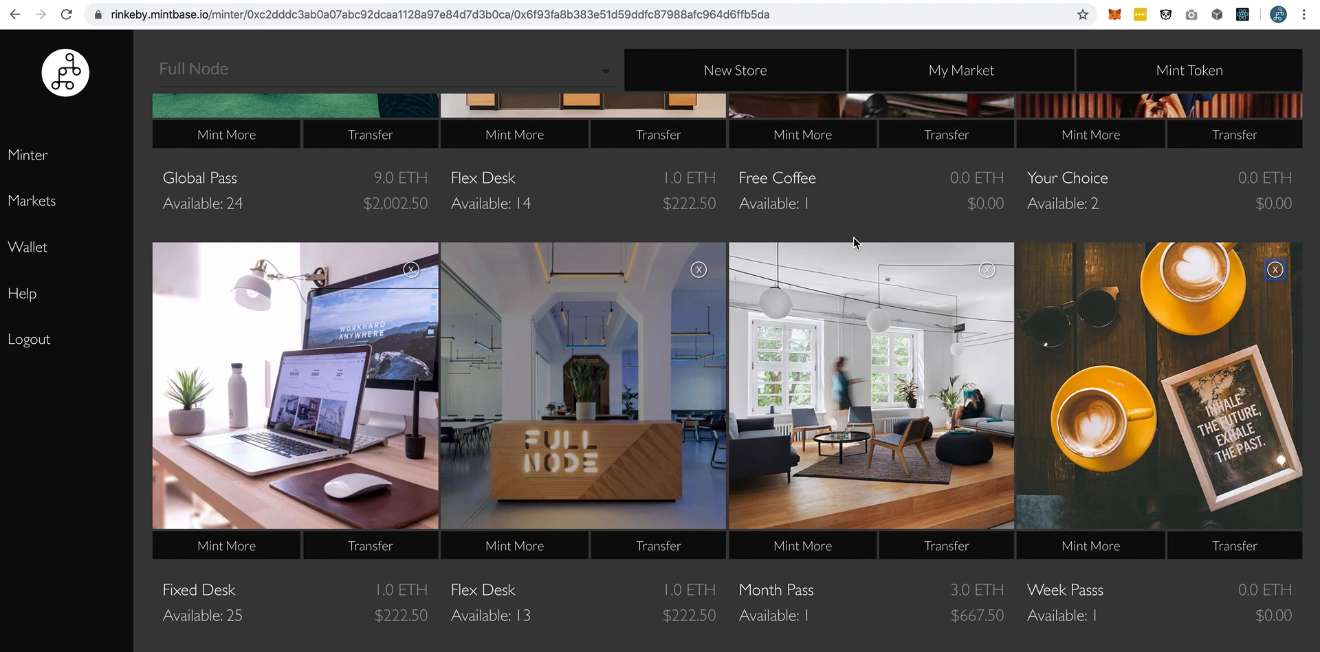
click(1111, 15)
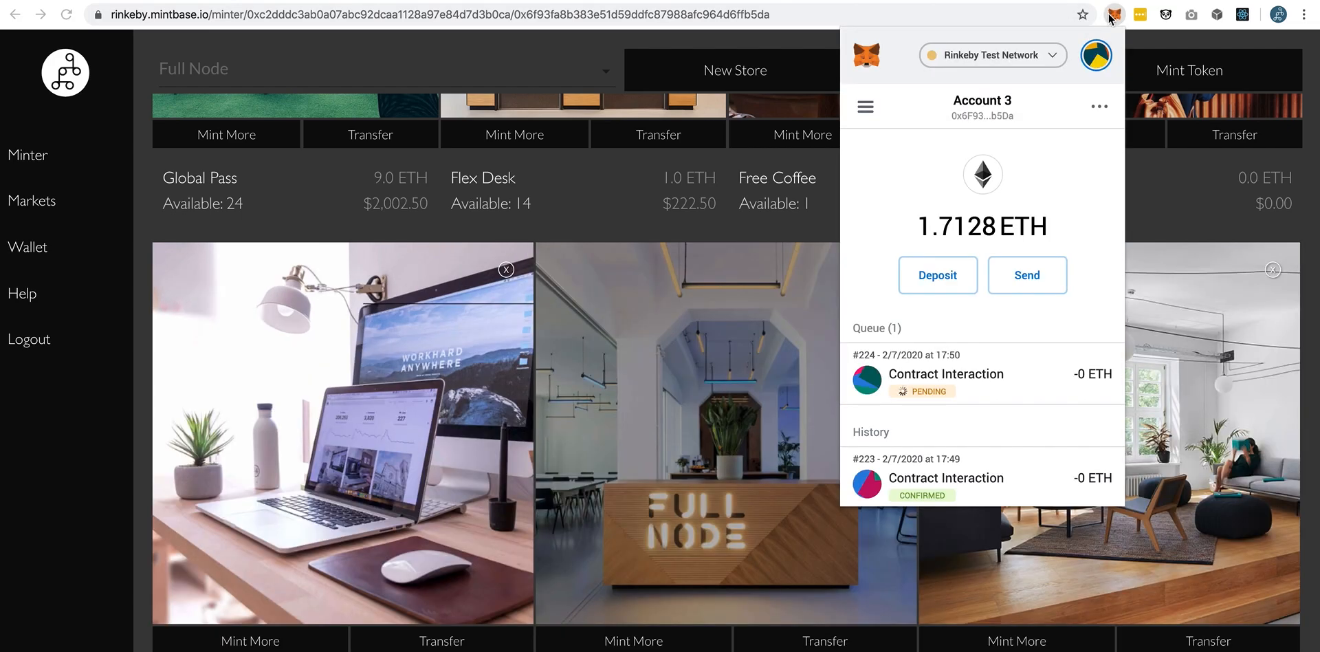
click(1223, 208)
scroll(1165, 319, up, 4)
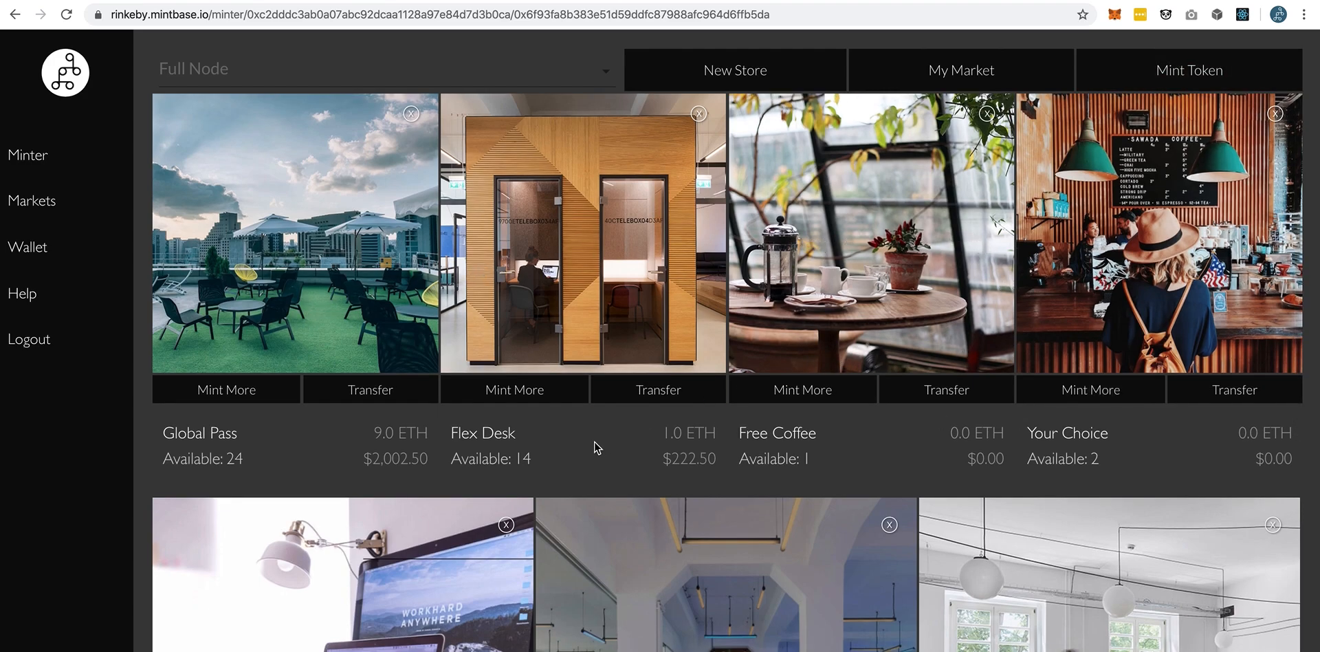
Highlight the available quantity of the first Flex Desk token and look over the store's remaining tokens.
drag(509, 457, 536, 456)
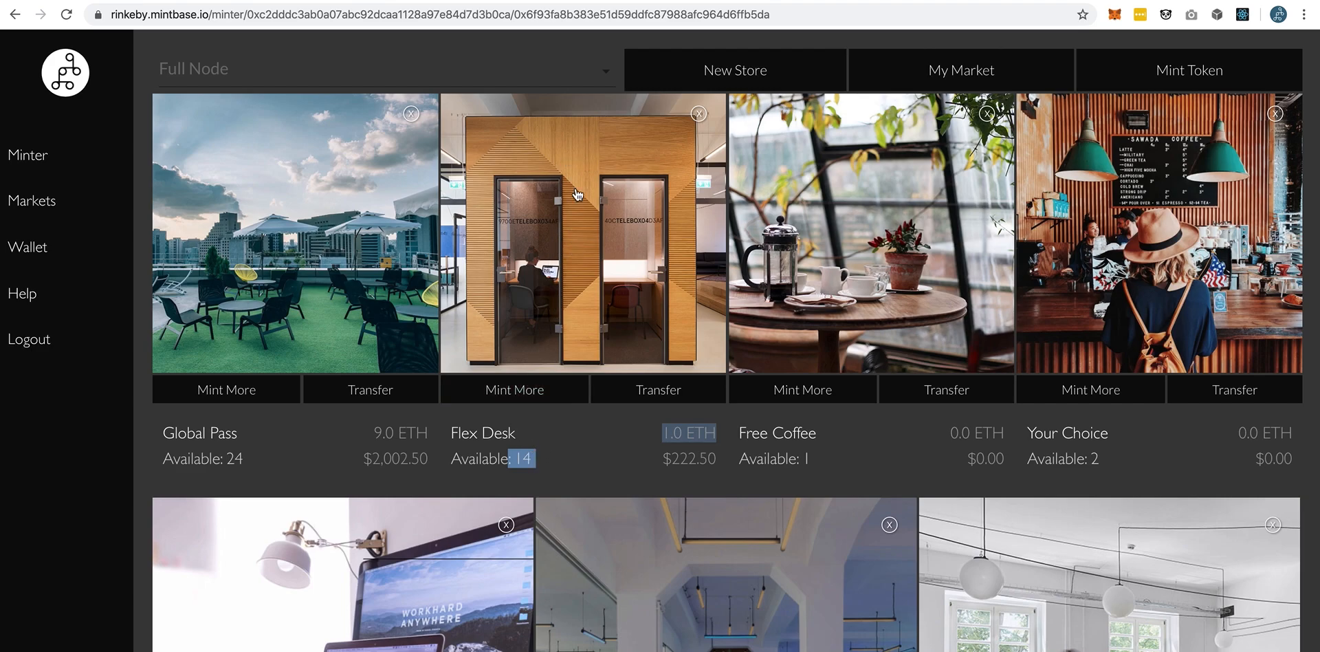
scroll(604, 233, down, 5)
scroll(604, 233, up, 5)
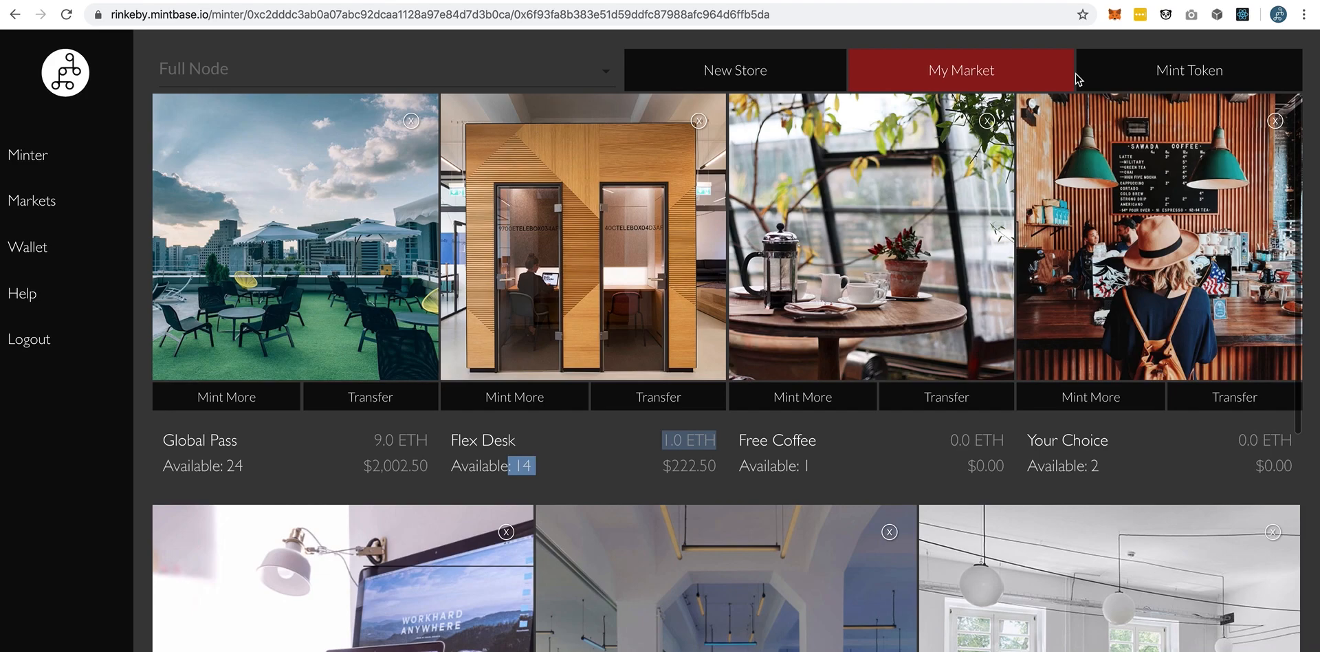
Start a new token in the Full Node store and upload karl-fredrickson-35017-unsplash.jpg from the coffee folder as its image.
click(1166, 79)
click(484, 256)
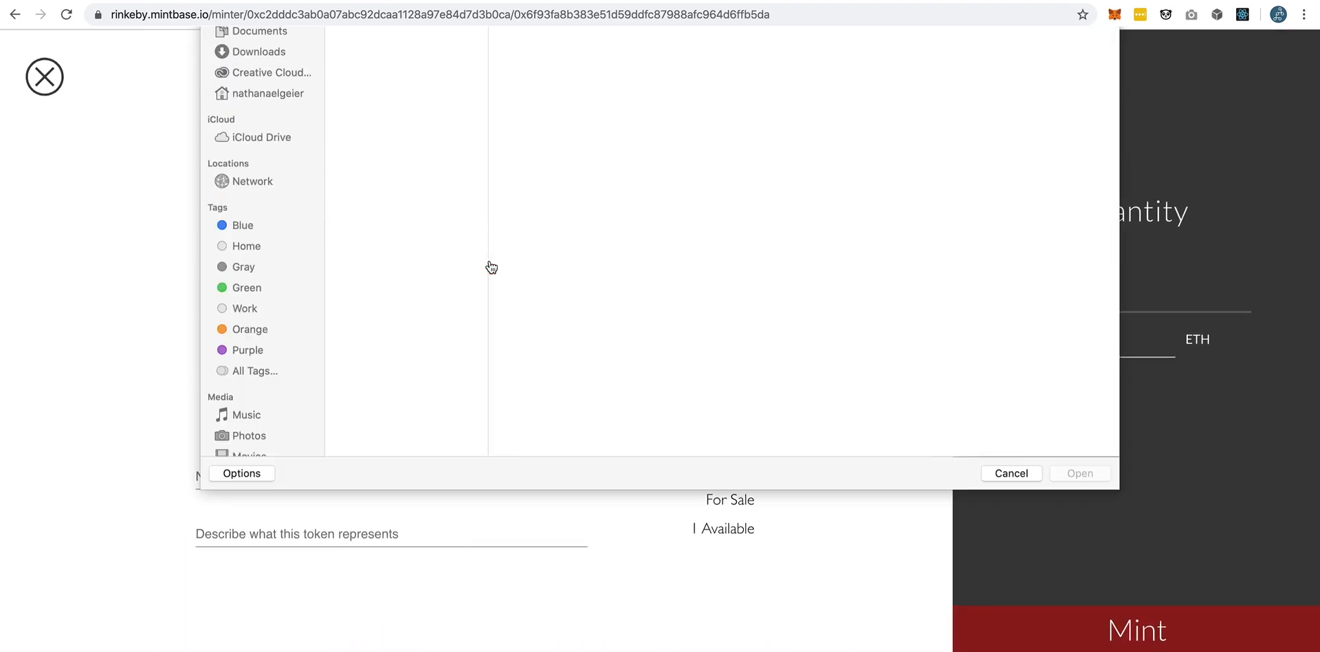
click(359, 195)
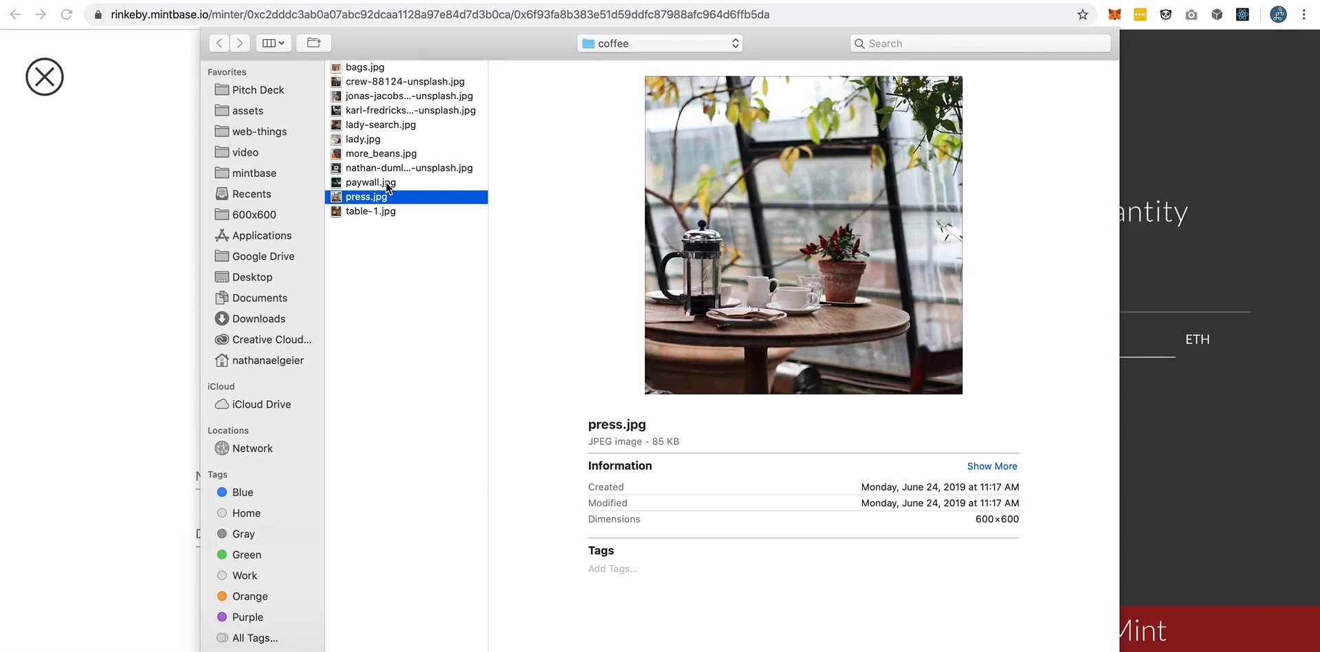
click(387, 184)
click(385, 113)
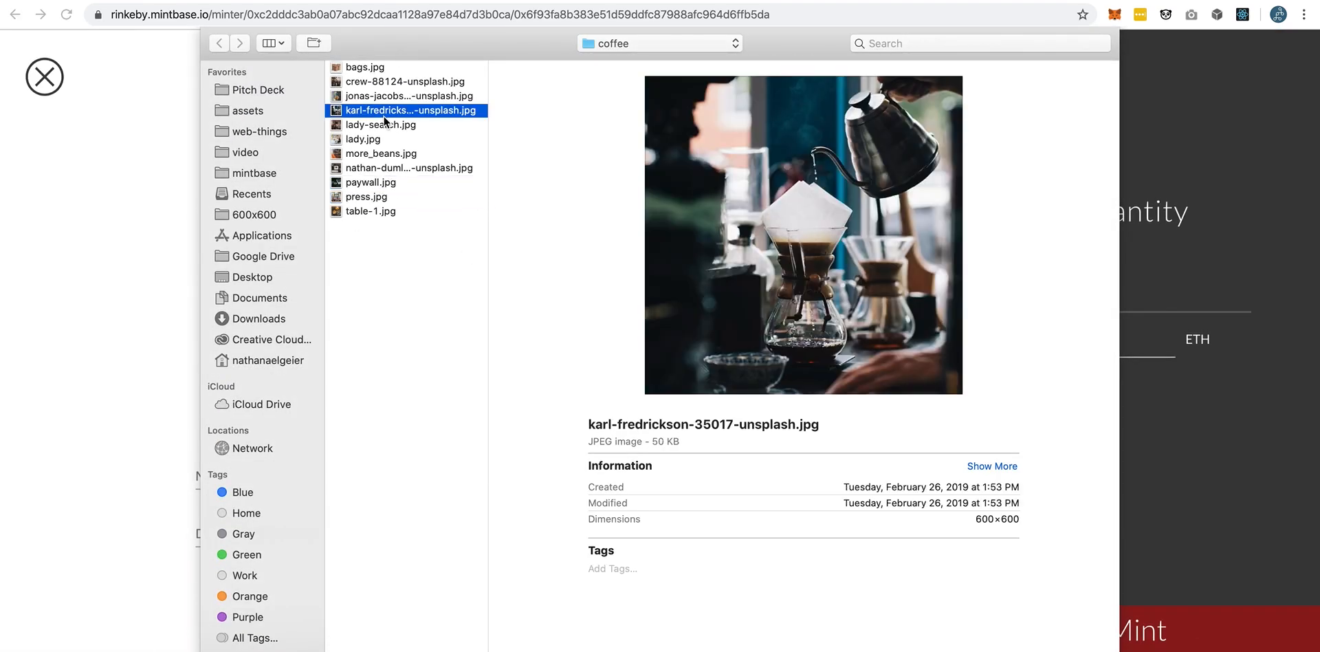
double_click(459, 110)
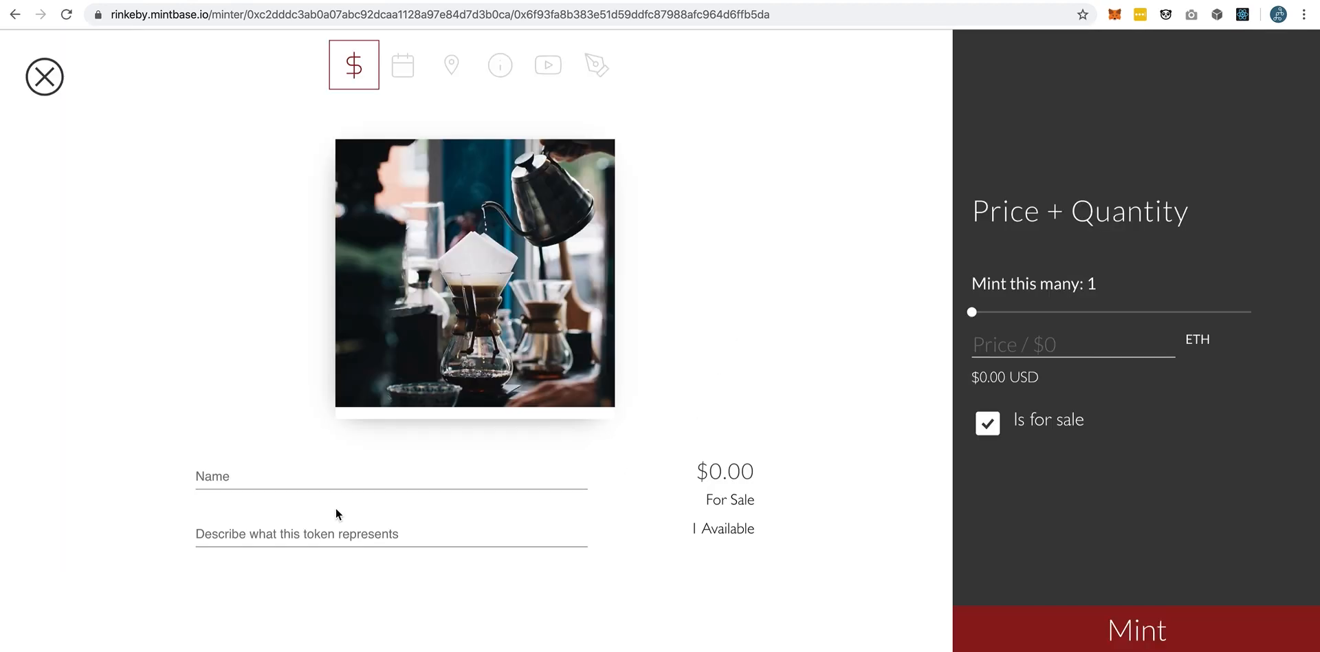
Name the new token "Tasting session" and enter the description "Hey".
click(364, 466)
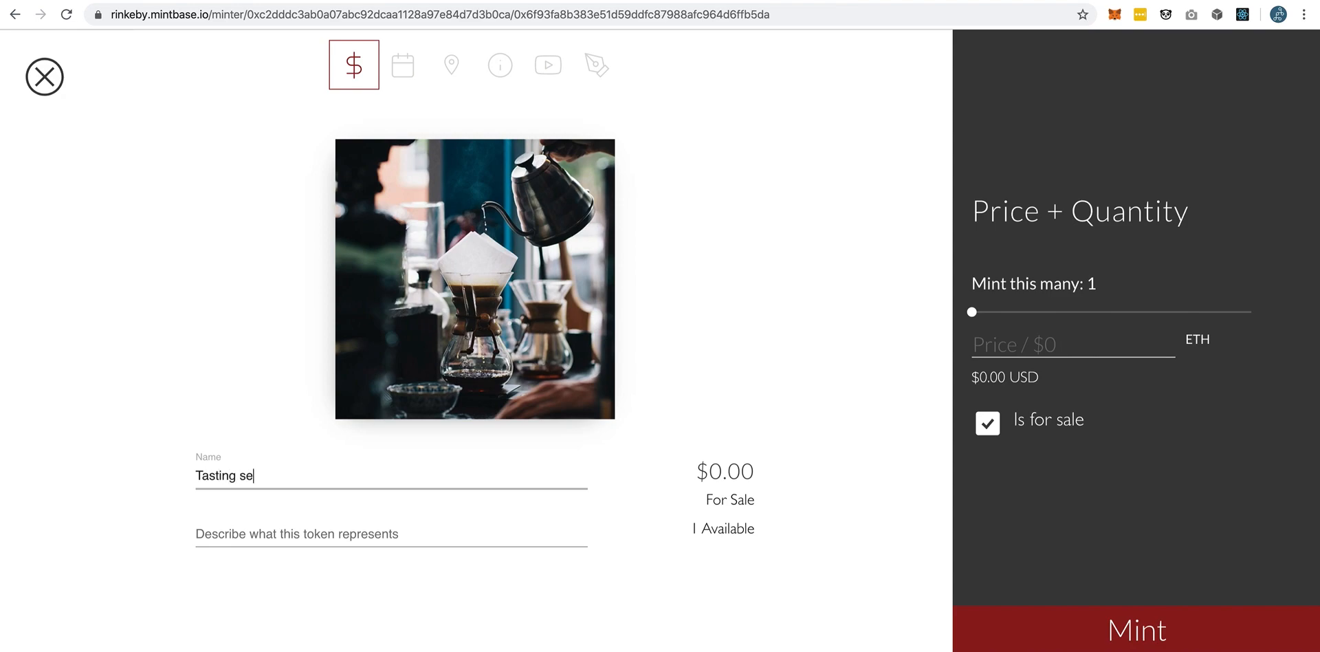
text(n)
key(Tab)
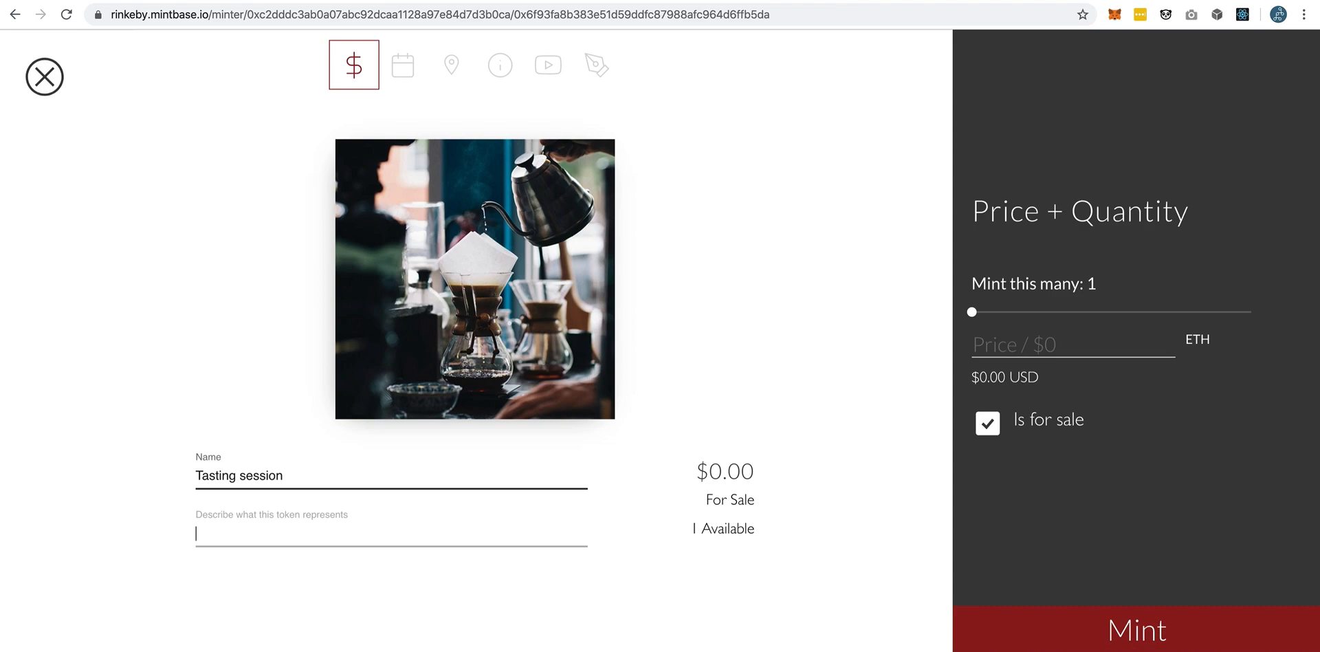
Set the token's dates to February 17–23, 2020 and enter berlin as its location.
click(410, 65)
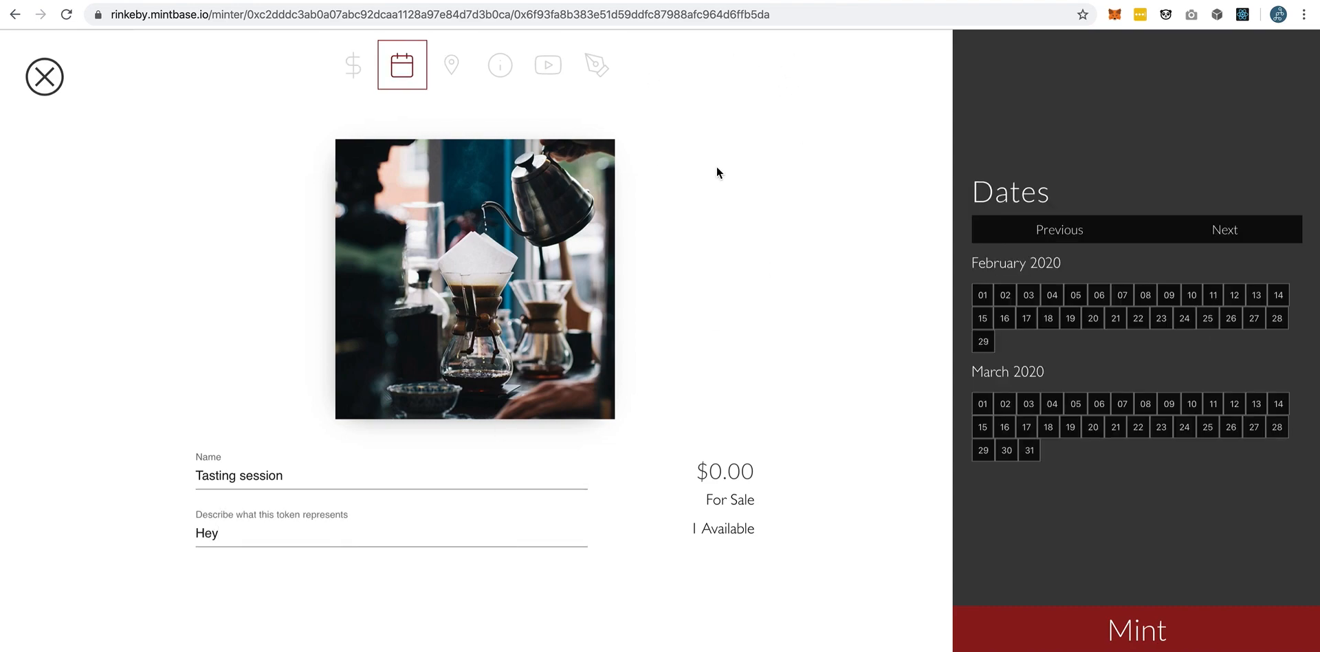
click(1027, 318)
click(1161, 317)
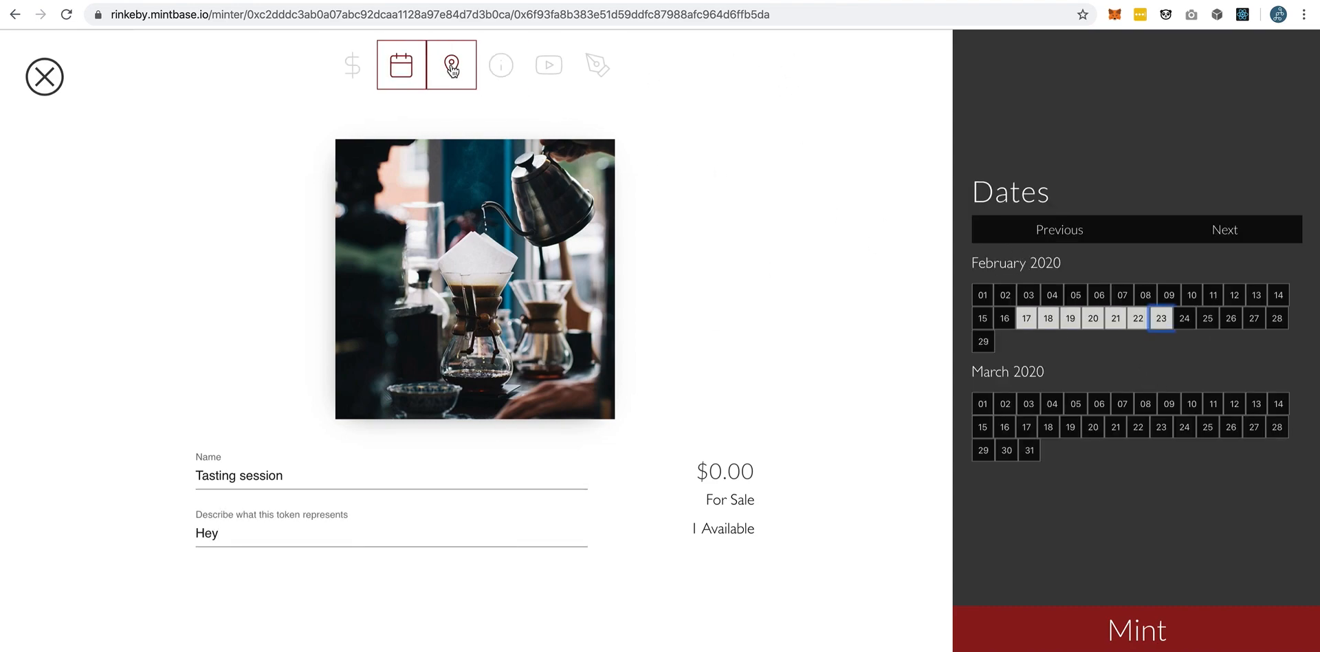
click(452, 66)
click(1036, 334)
text(berlin)
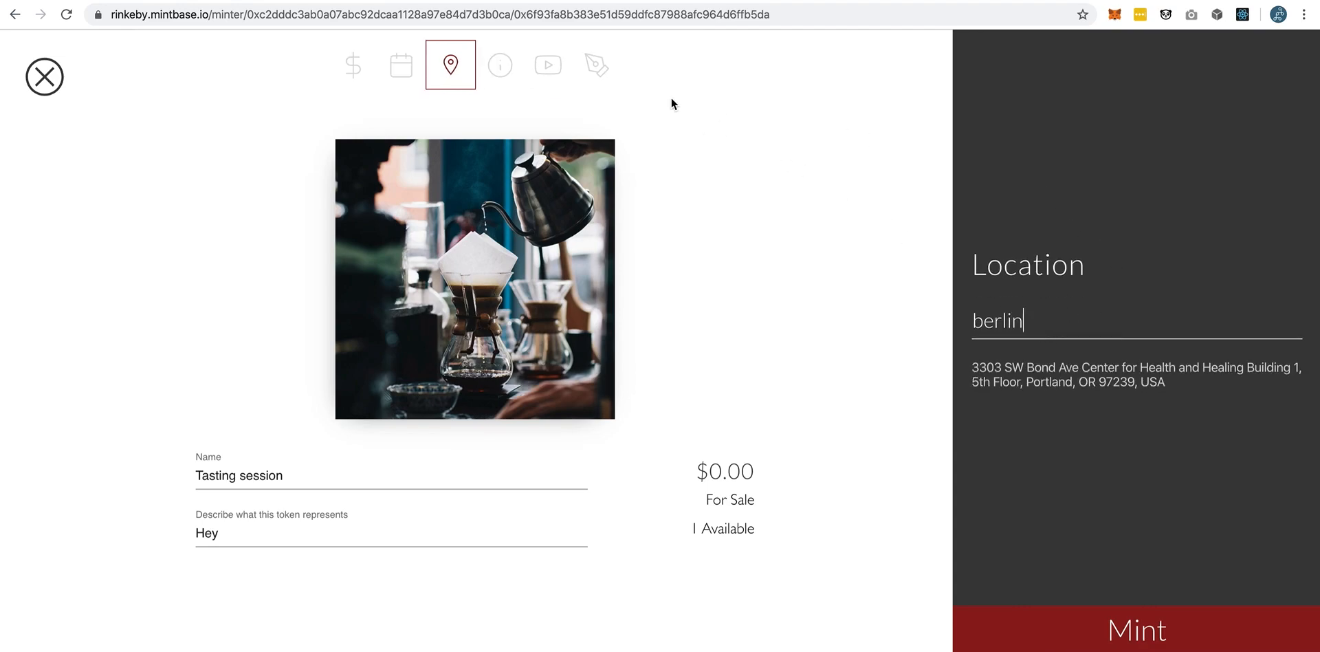
View the token's info, video and custom options, mint the token and confirm the transaction in the MetaMask wallet.
click(501, 66)
click(548, 65)
click(596, 65)
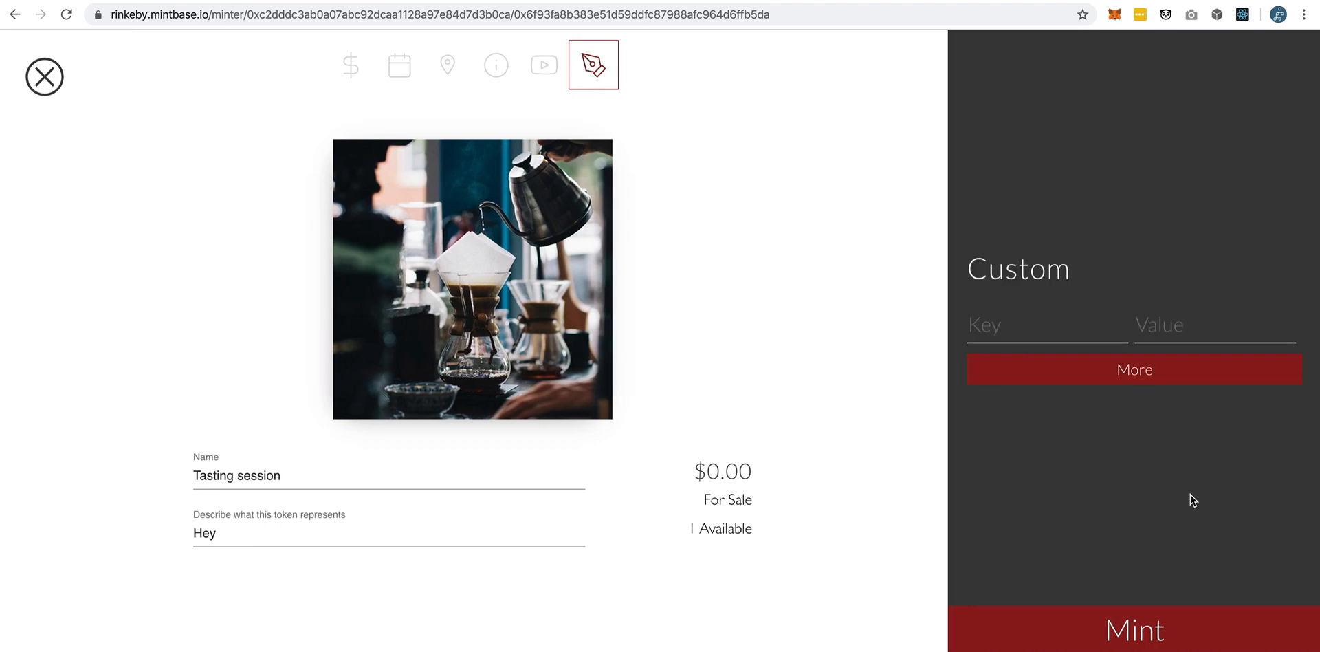
click(1109, 633)
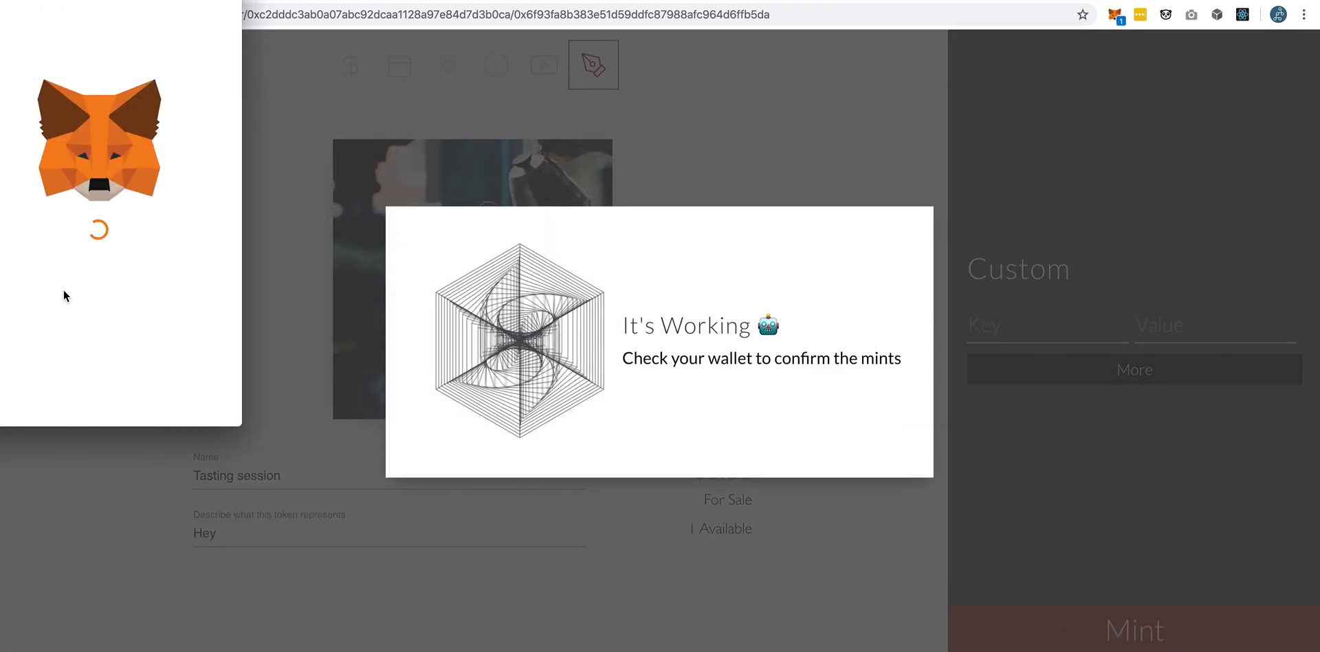
click(194, 394)
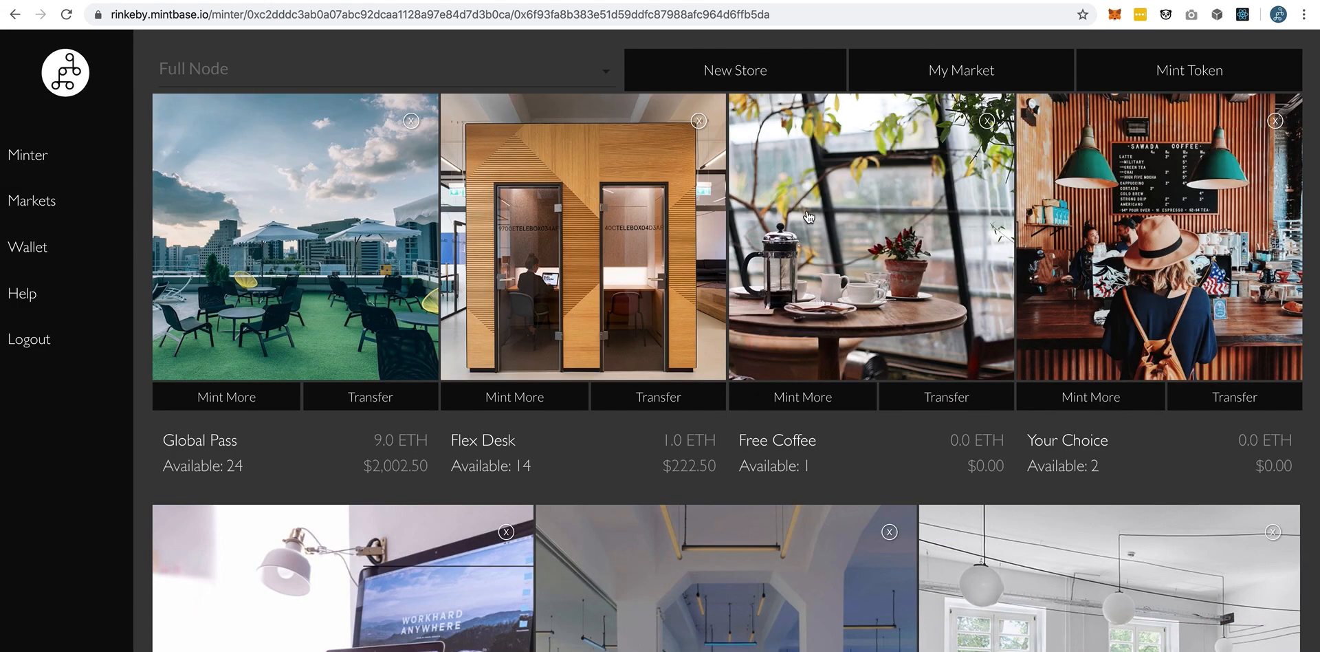
Look through the Full Node store's tokens for the new Tasting session token.
scroll(969, 173, down, 5)
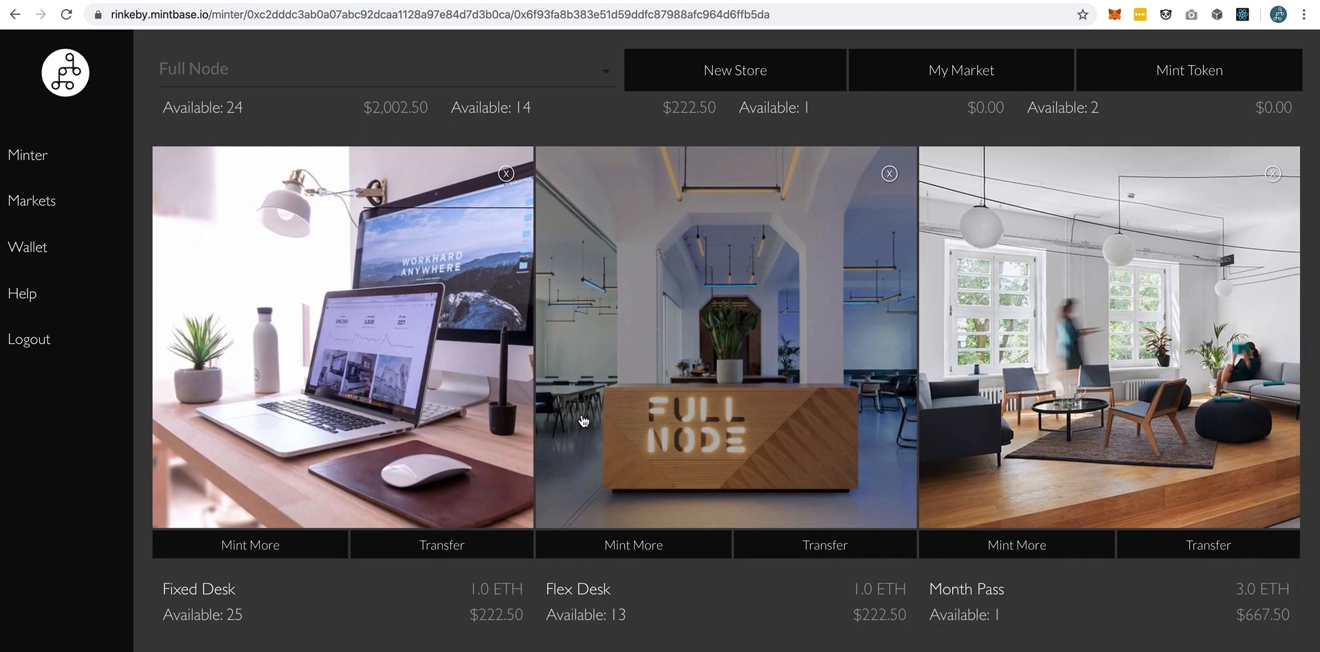
scroll(583, 421, up, 3)
scroll(583, 421, up, 2)
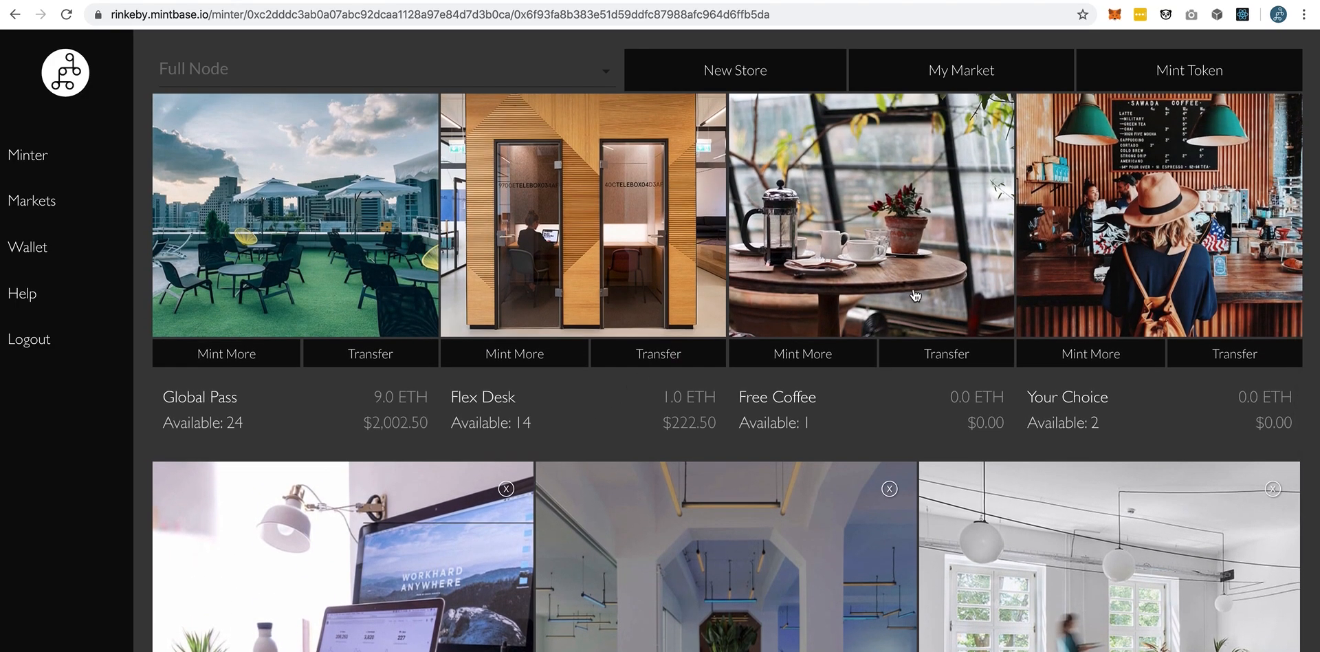
Examine the Multiple and Transfer All options for transferring the first Flex Desk token, and close the dialog without transferring.
scroll(914, 296, down, 3)
click(666, 176)
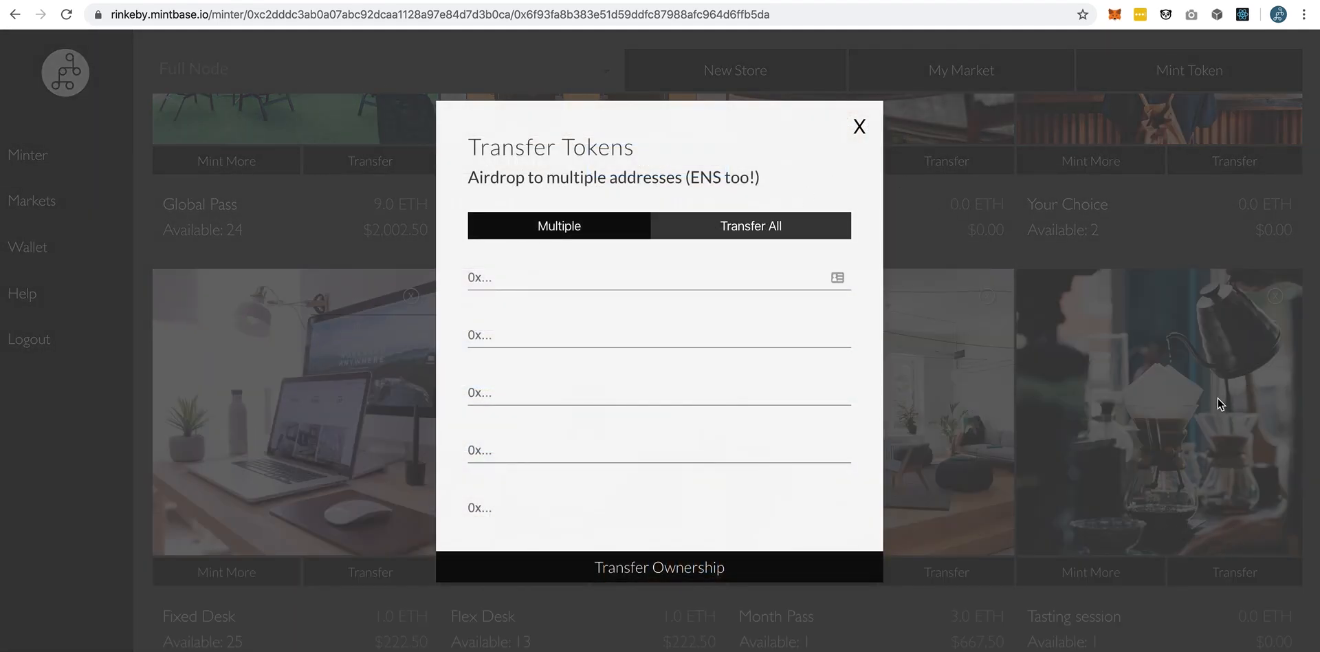
click(547, 278)
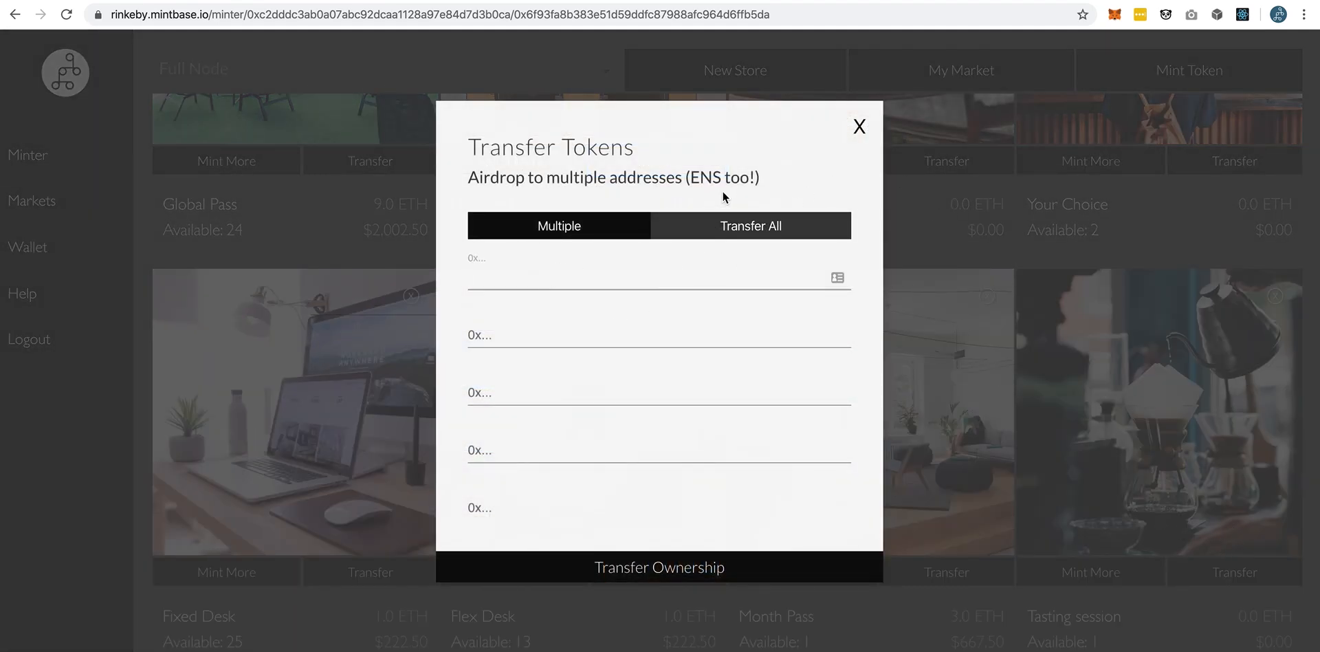
drag(704, 178, 748, 182)
click(547, 281)
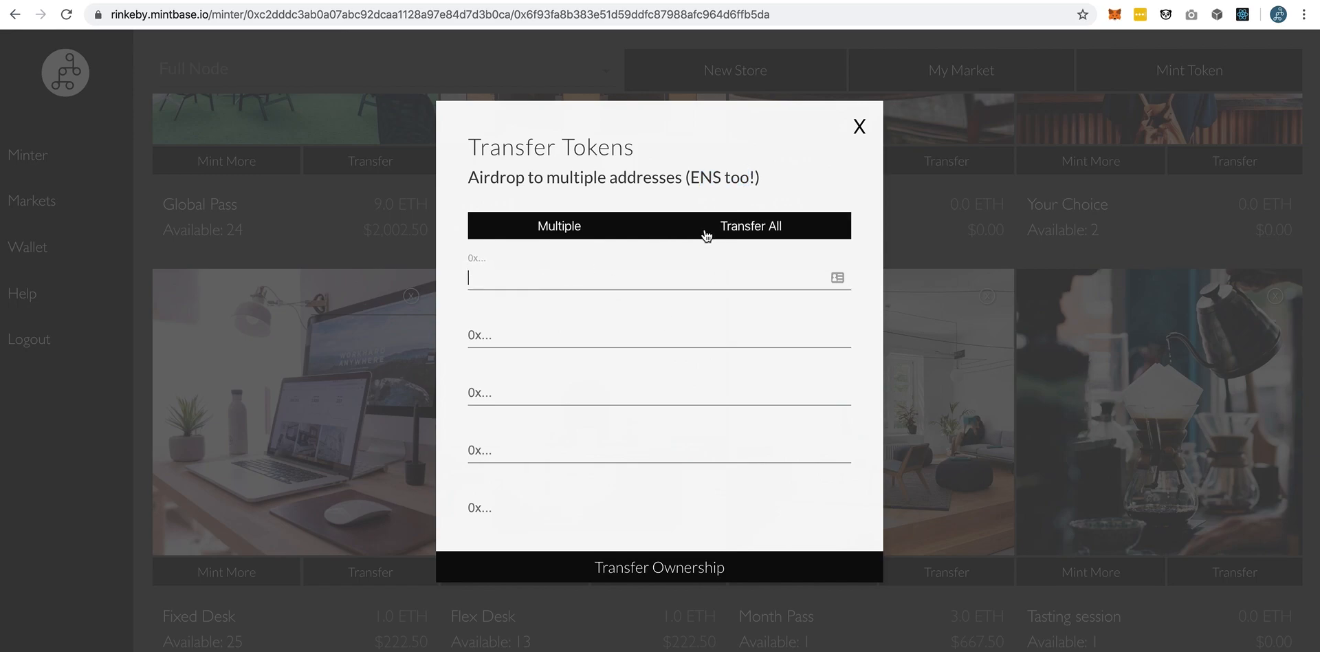
click(724, 237)
click(501, 386)
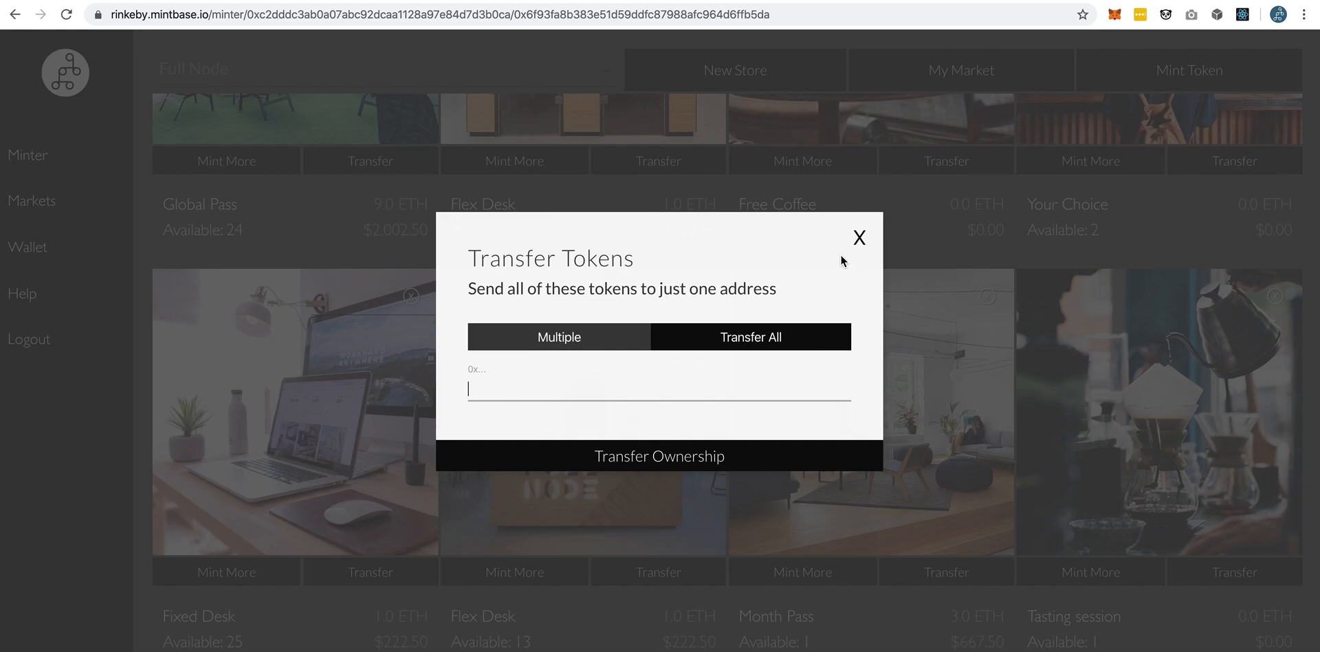
click(859, 235)
Open the Full Node store's public market page and highlight its URL.
scroll(790, 328, up, 3)
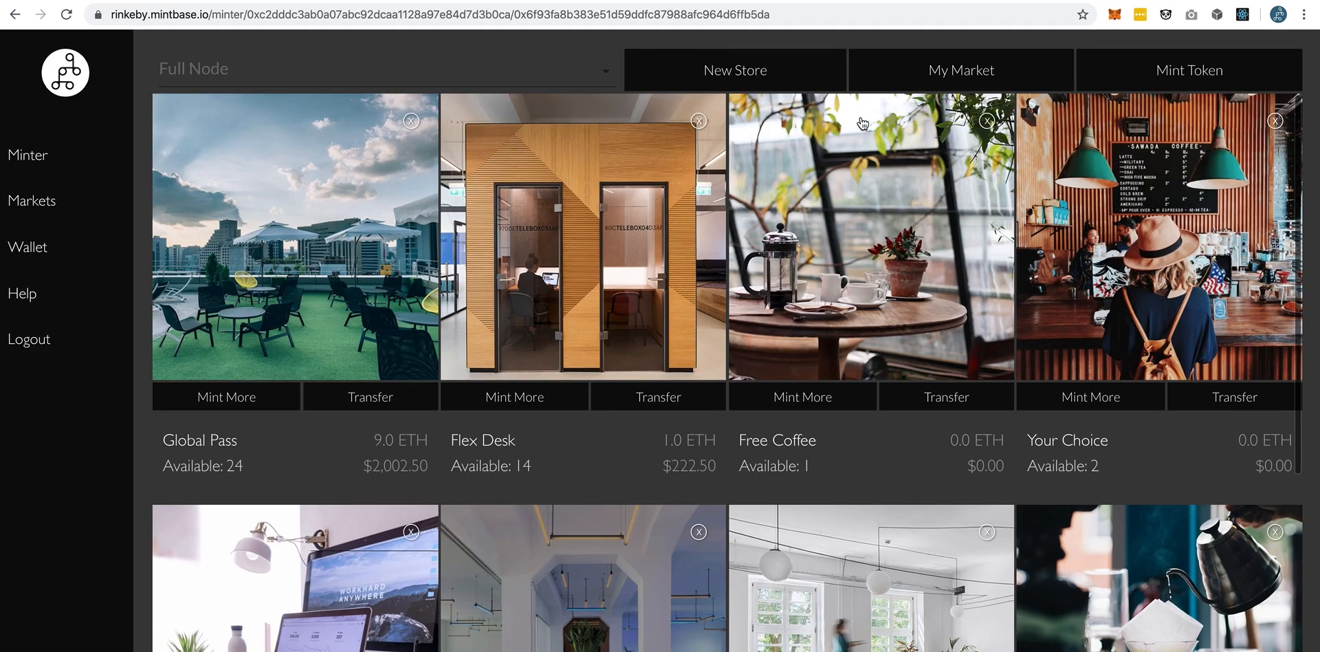
click(943, 88)
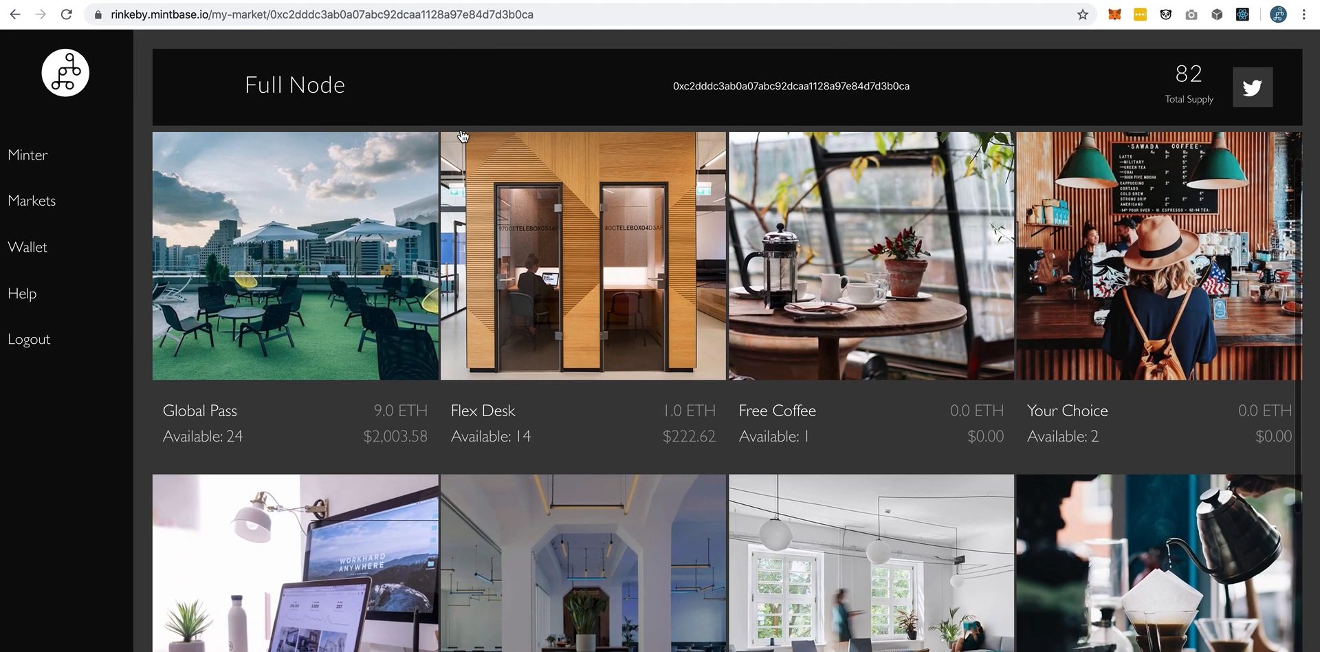
click(512, 16)
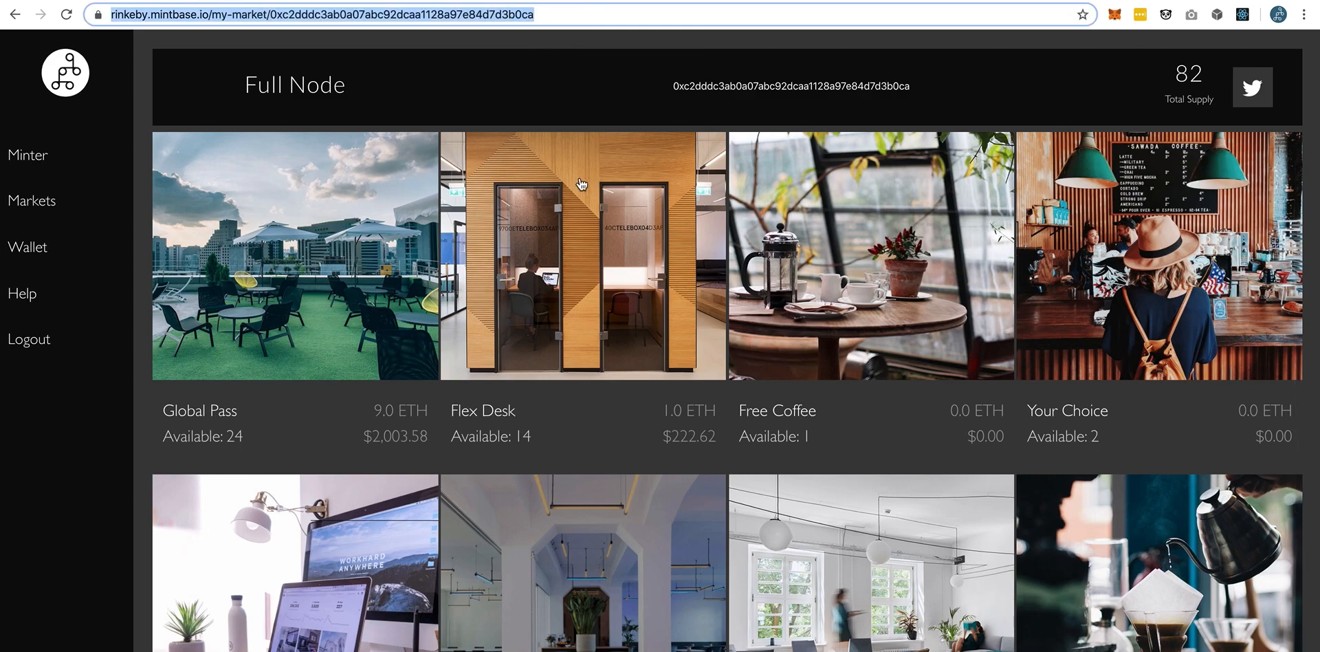
Open the Full Node contract on Etherscan, look over its transfers and view its Read Contract information.
click(752, 87)
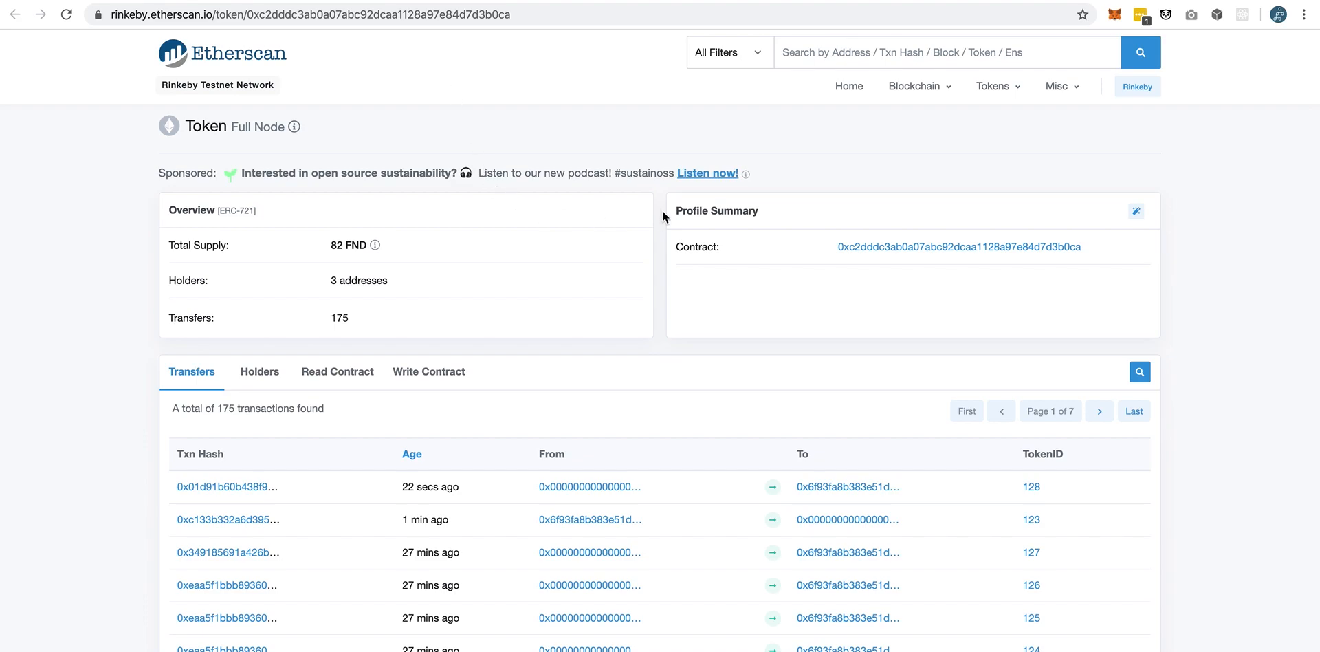
scroll(664, 245, down, 1)
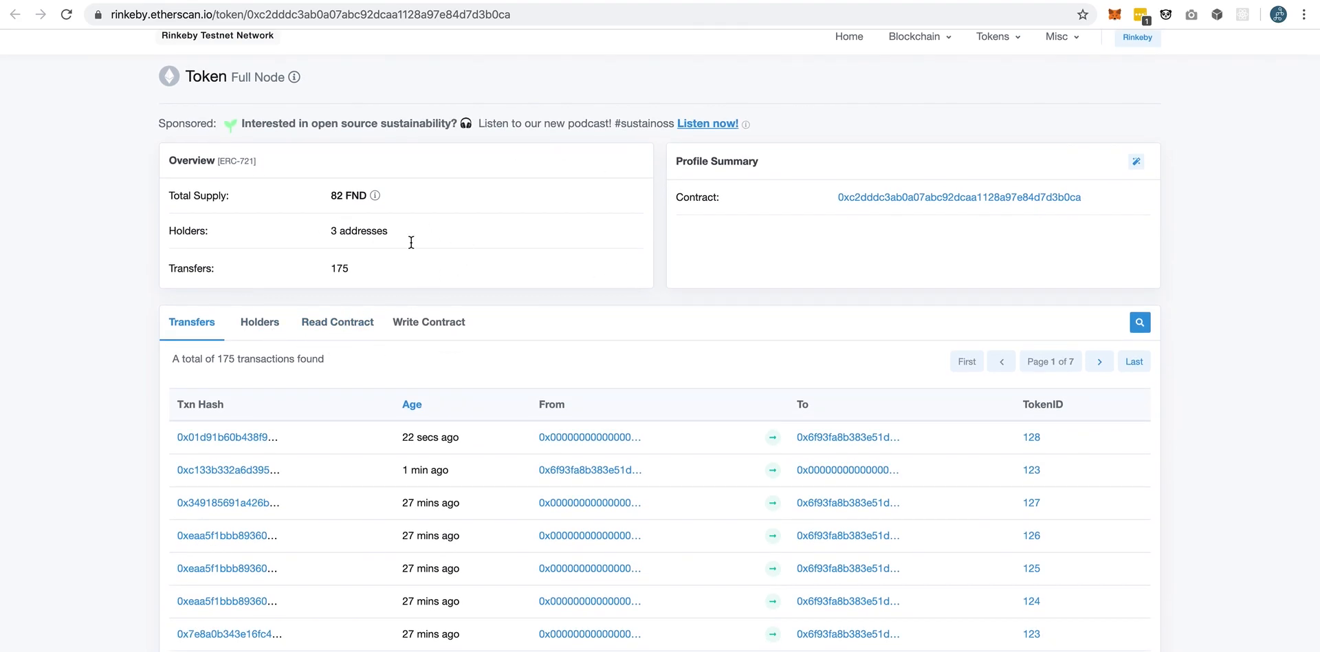
click(352, 325)
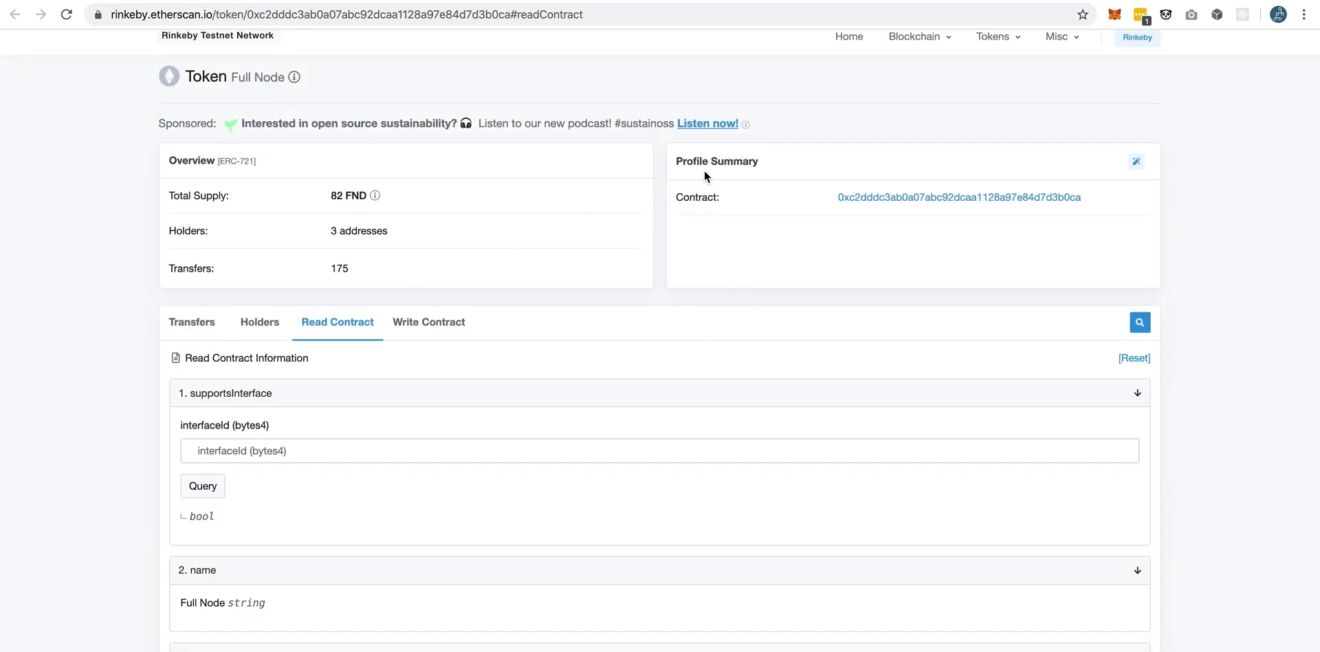
Look through the Full Node contract's read functions and its write functions, including transferFrom and safeTransferFrom.
scroll(775, 247, down, 7)
scroll(778, 245, down, 6)
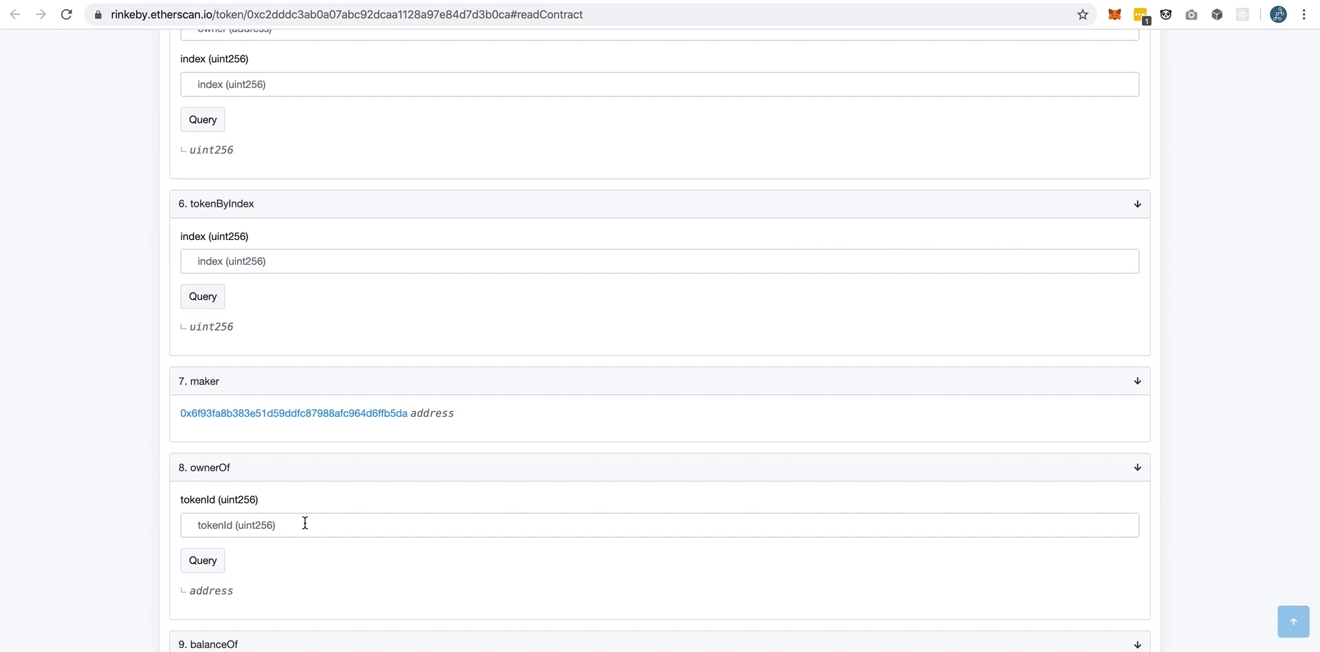
scroll(305, 522, down, 5)
scroll(344, 481, up, 18)
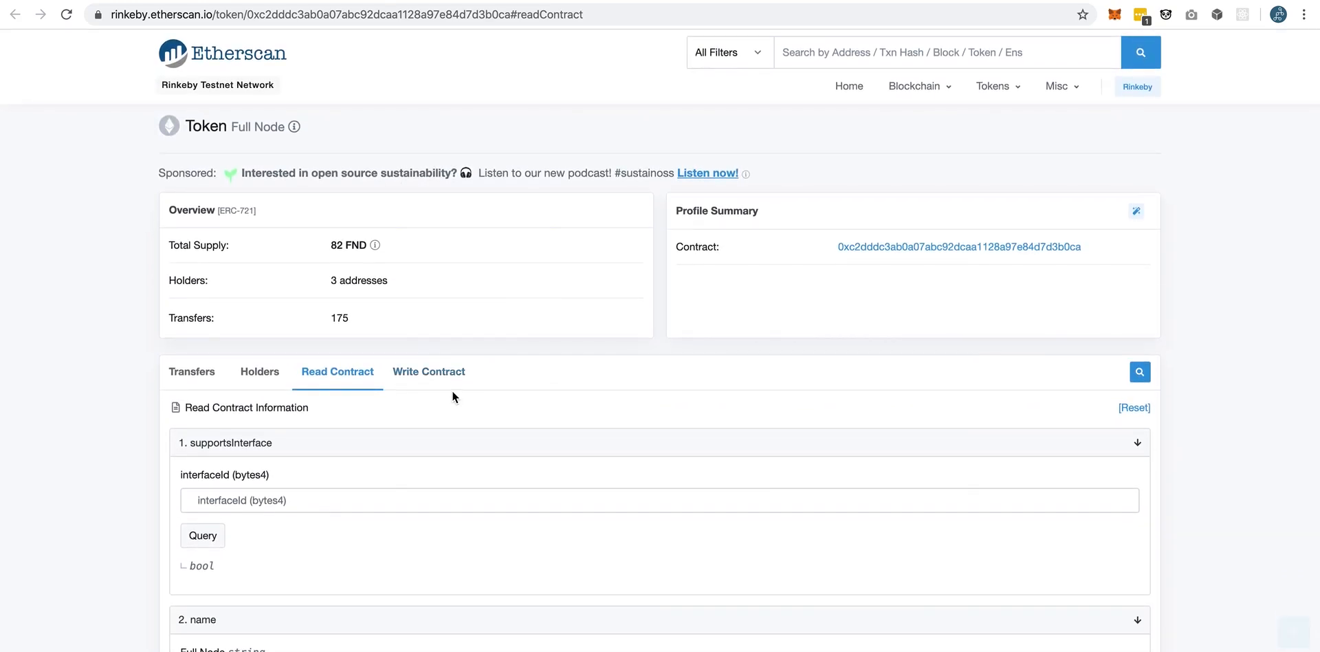
click(451, 373)
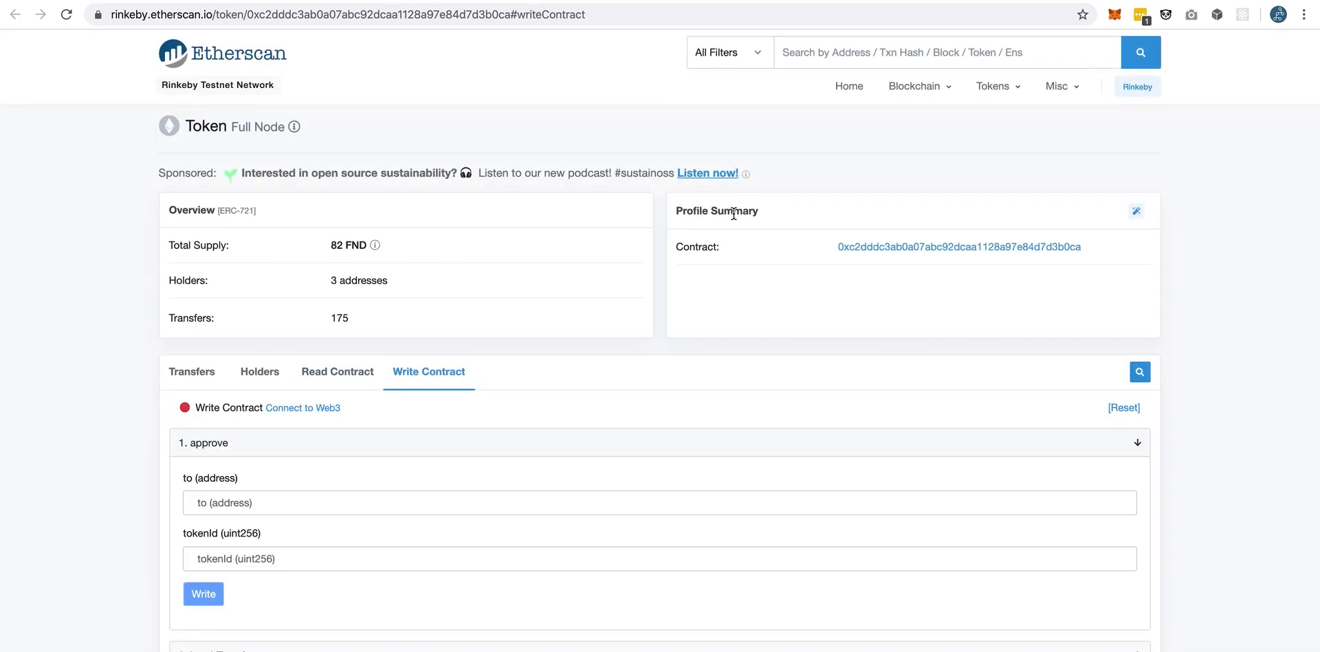
scroll(288, 392, down, 10)
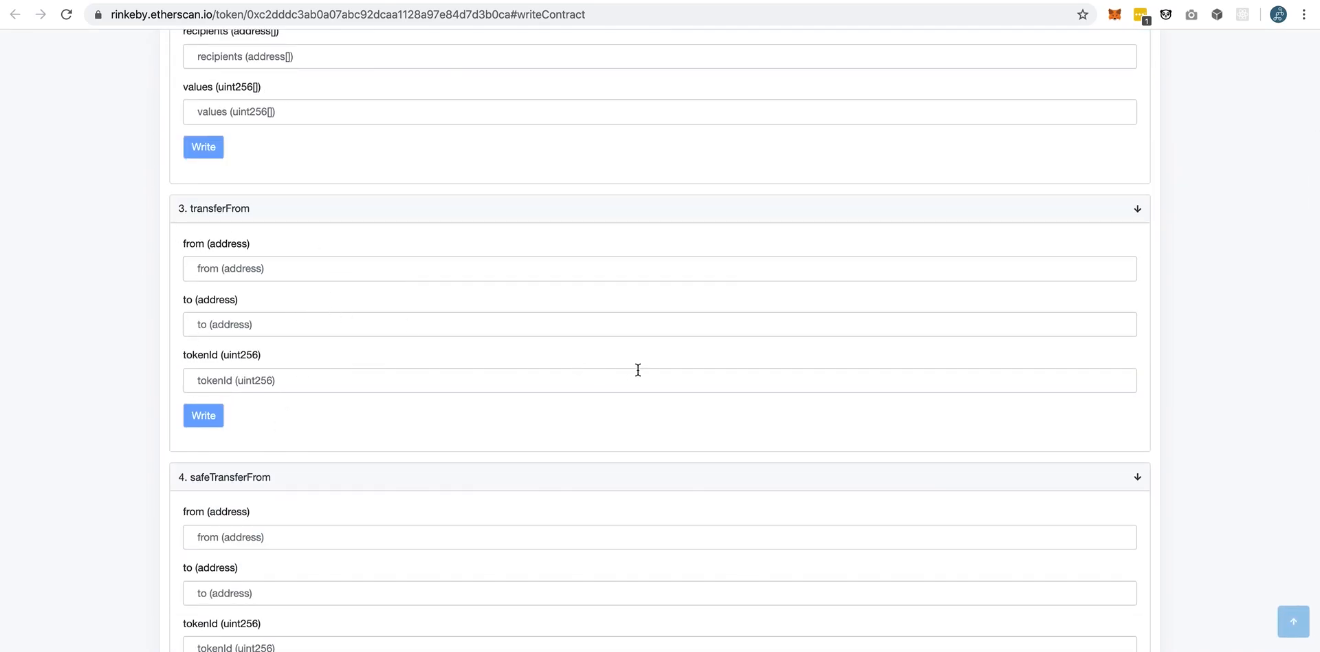
scroll(636, 368, up, 10)
Switch back to Mintbase, return to the Full Node store's minter page and log out of the account.
click(505, 1)
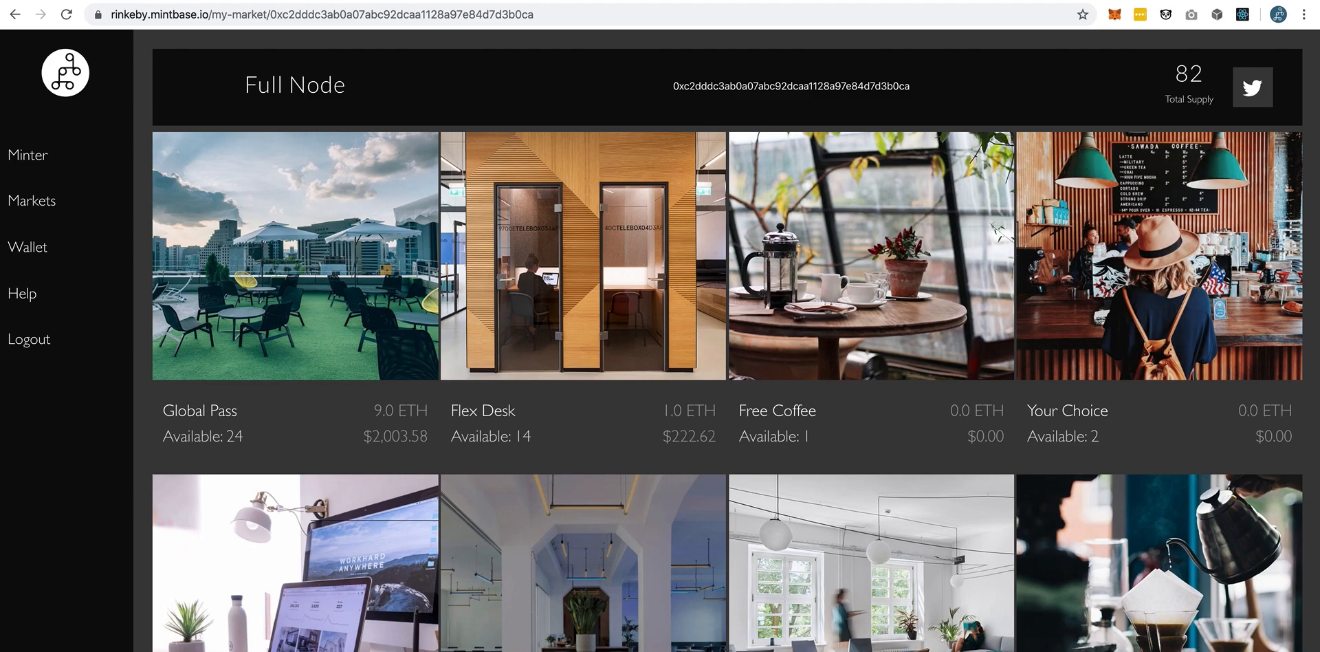
click(23, 145)
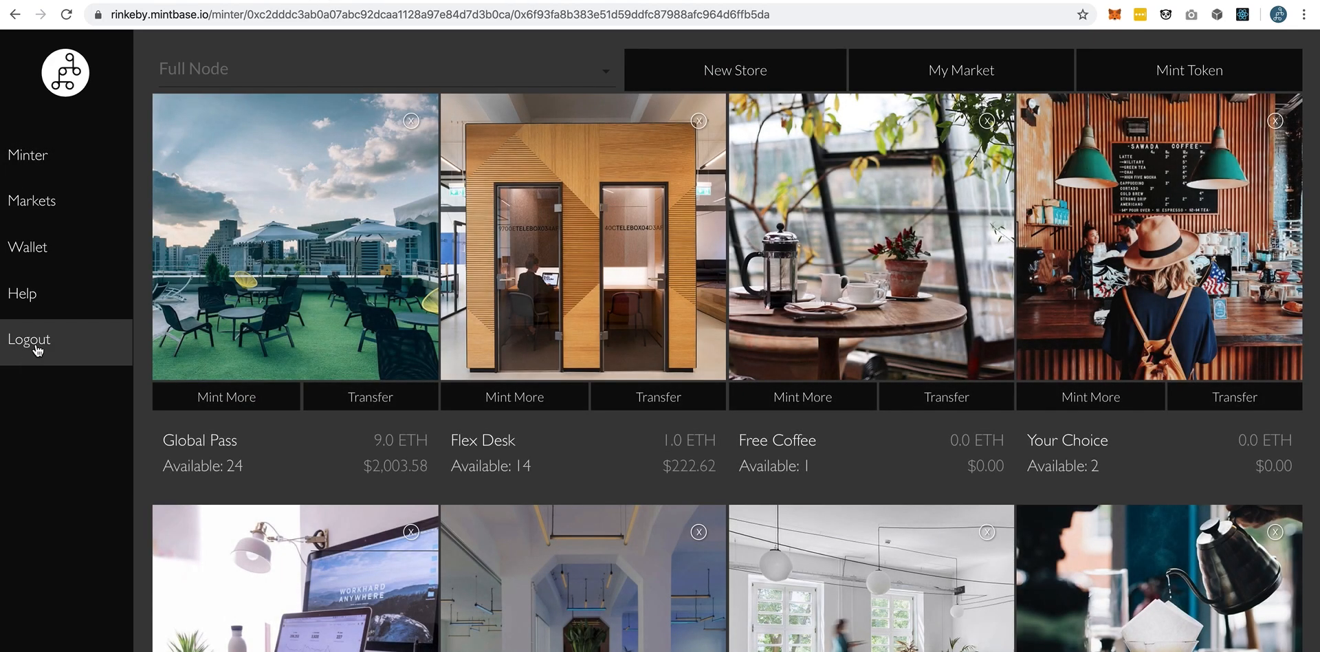
click(37, 350)
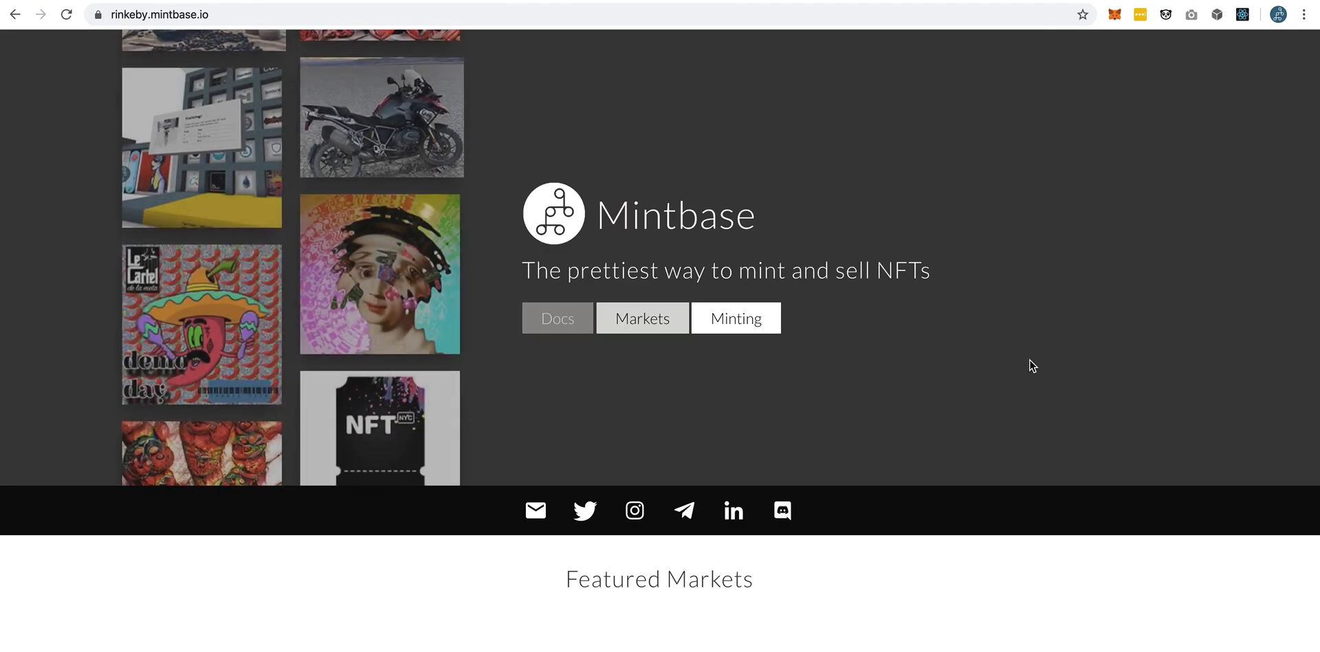
Look over the Mintbase home page, including the featured markets and compatible wallets, and return to its beginning.
scroll(1056, 430, down, 12)
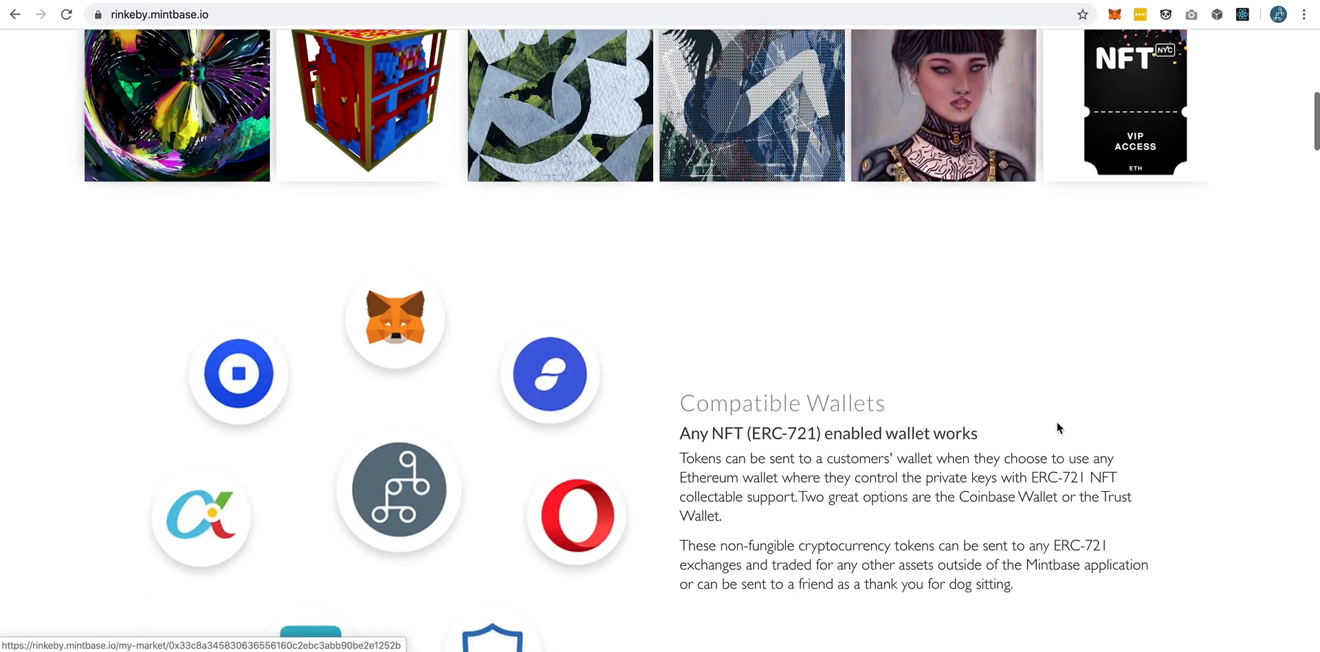
scroll(1056, 422, down, 10)
scroll(1056, 424, up, 15)
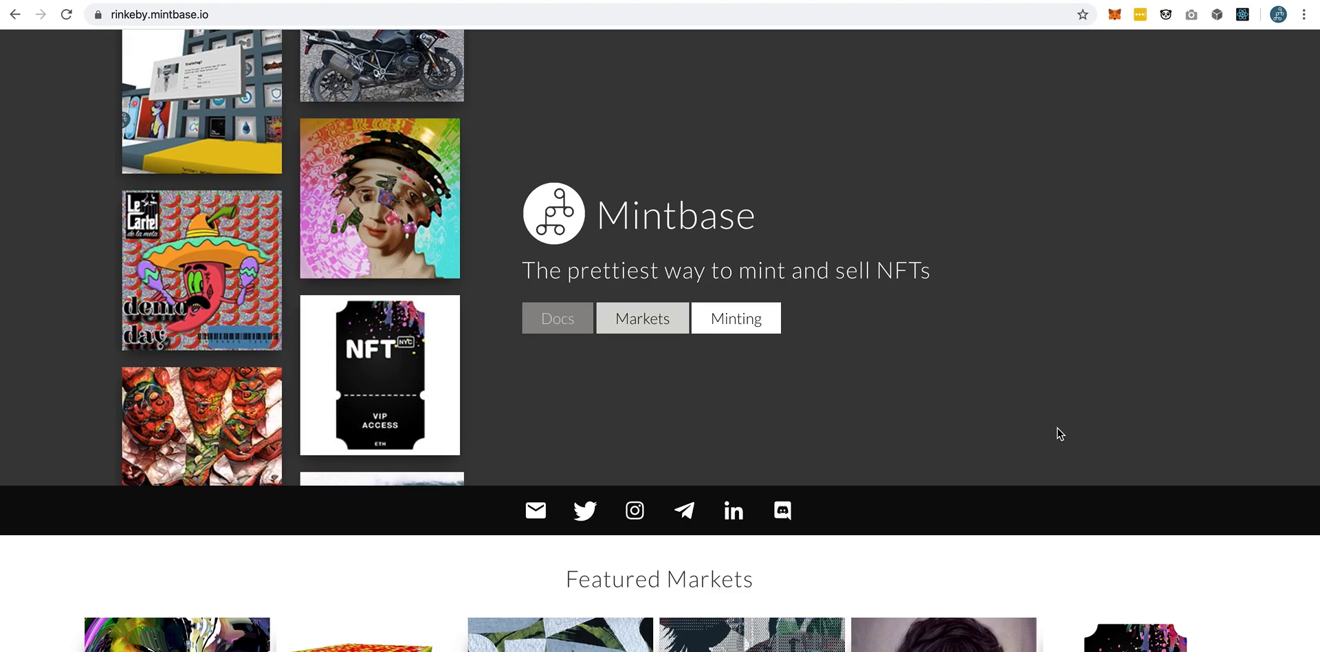